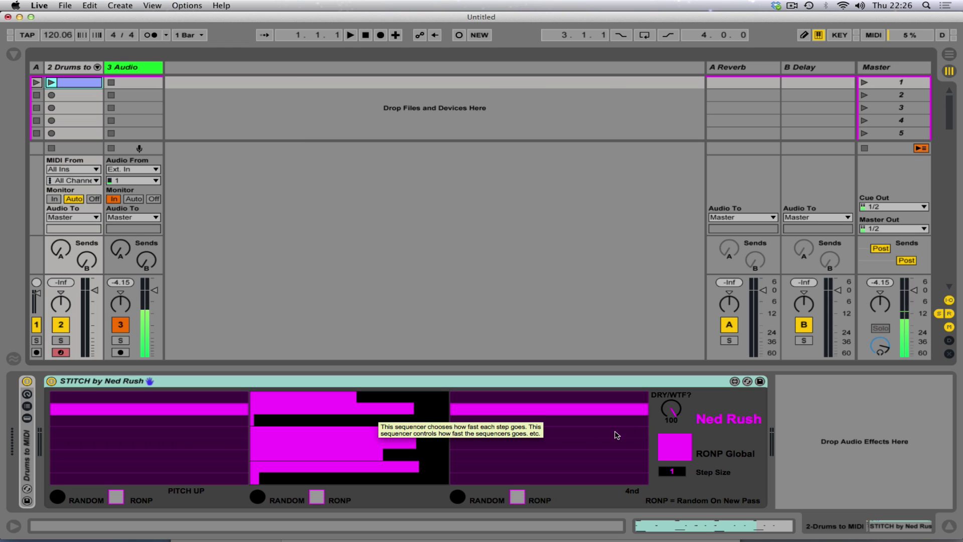
Turn STITCH's DRY/WTF? to 0, switch RONP Global off, and select the 2 Drums track
{"action": "left_click_drag", "start_coordinate": [672, 410], "coordinate": [670, 445]}
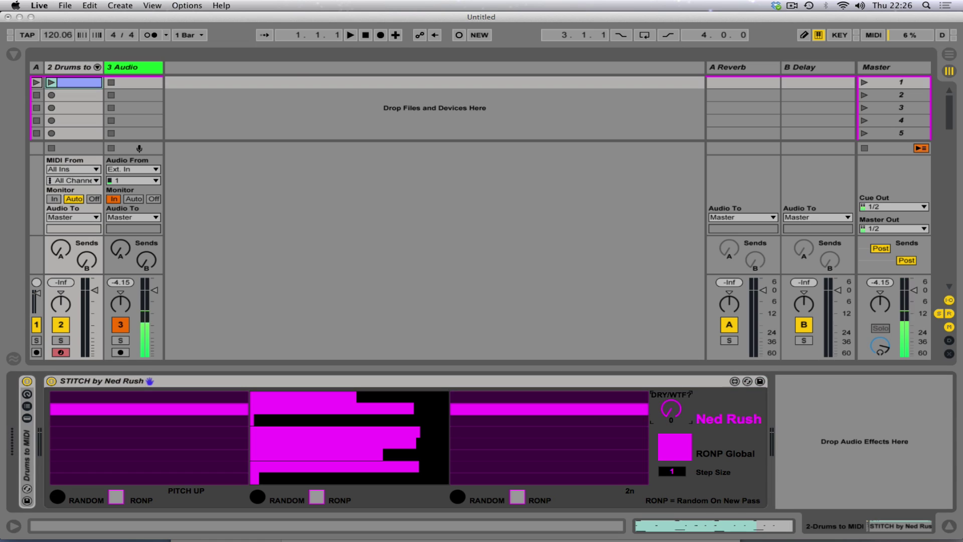
{"action": "left_click", "coordinate": [670, 444]}
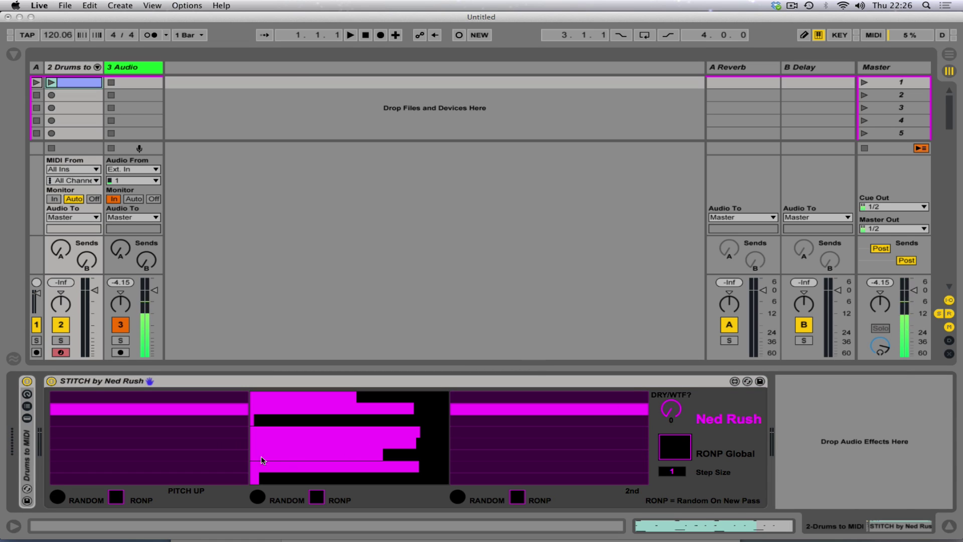
{"action": "left_click", "coordinate": [71, 68]}
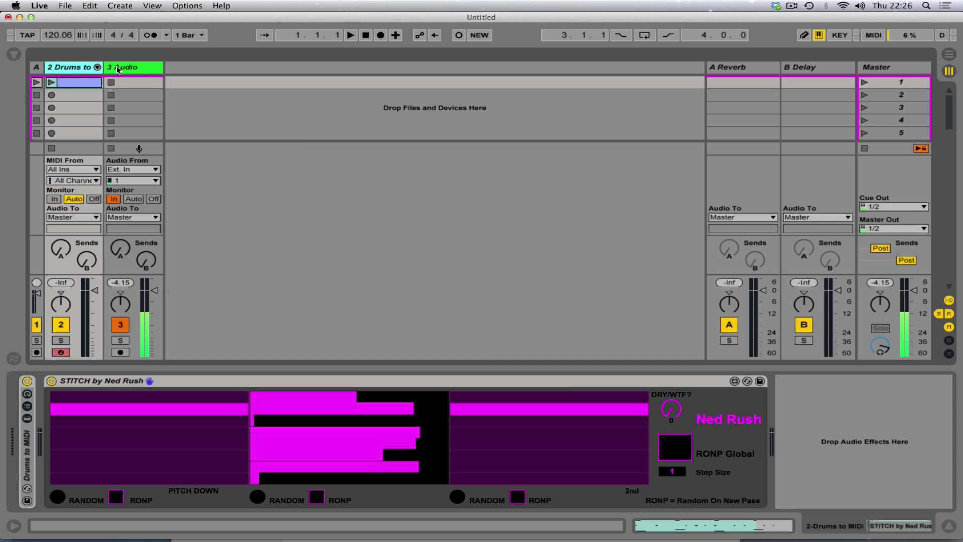
Launch the first drum clip, then raise DRY/WTF? to 100 and set Step Size to 4
{"action": "left_click", "coordinate": [68, 82]}
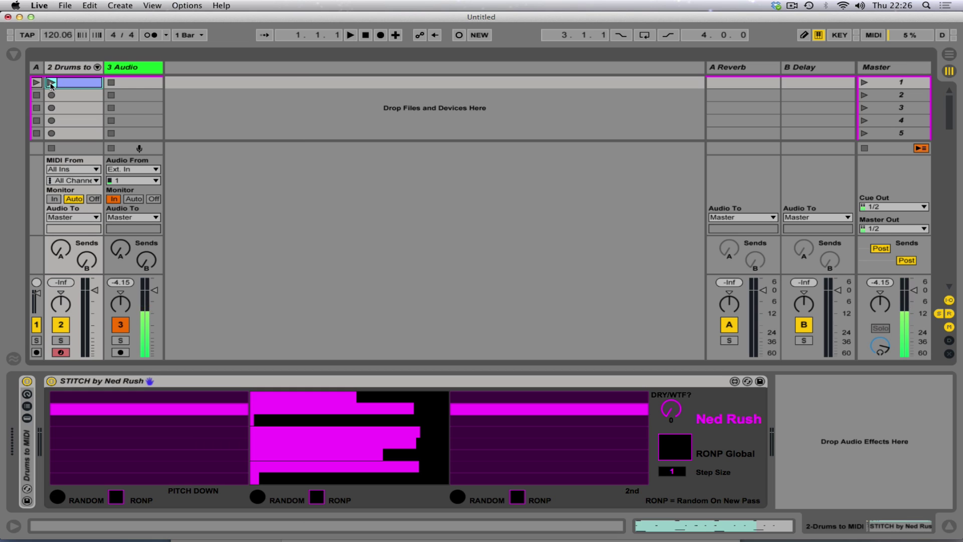
{"action": "left_click", "coordinate": [51, 82]}
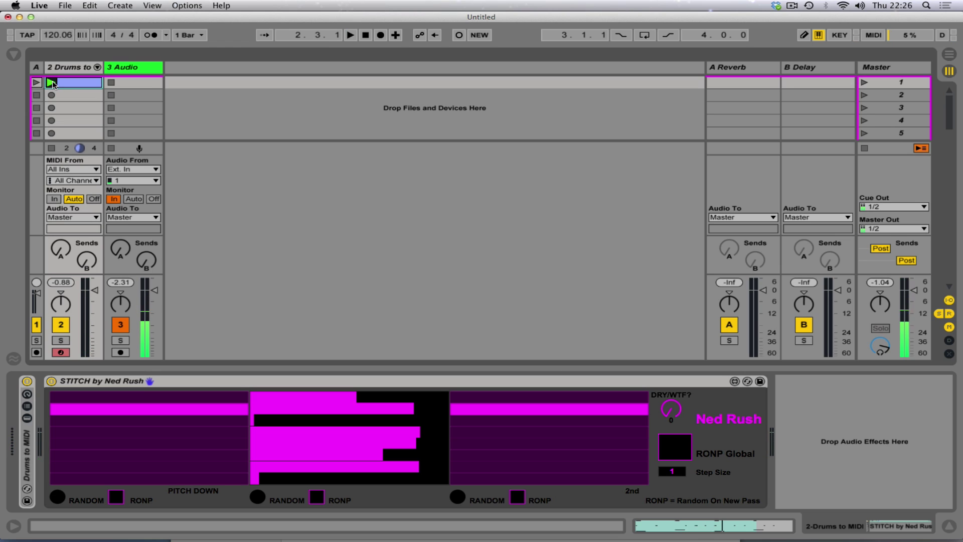
{"action": "left_click", "coordinate": [52, 82]}
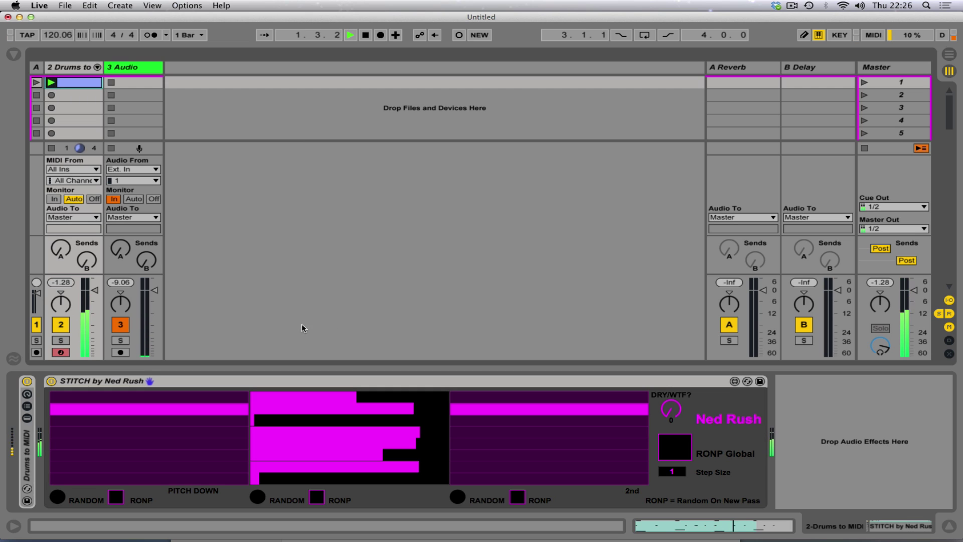
{"action": "left_click_drag", "start_coordinate": [671, 409], "coordinate": [671, 371]}
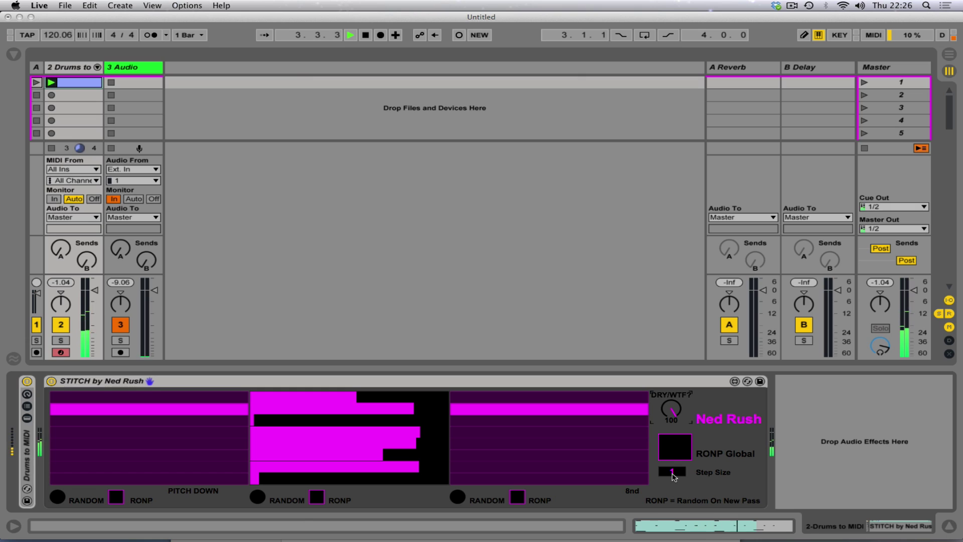
{"action": "left_click_drag", "start_coordinate": [674, 476], "coordinate": [673, 457]}
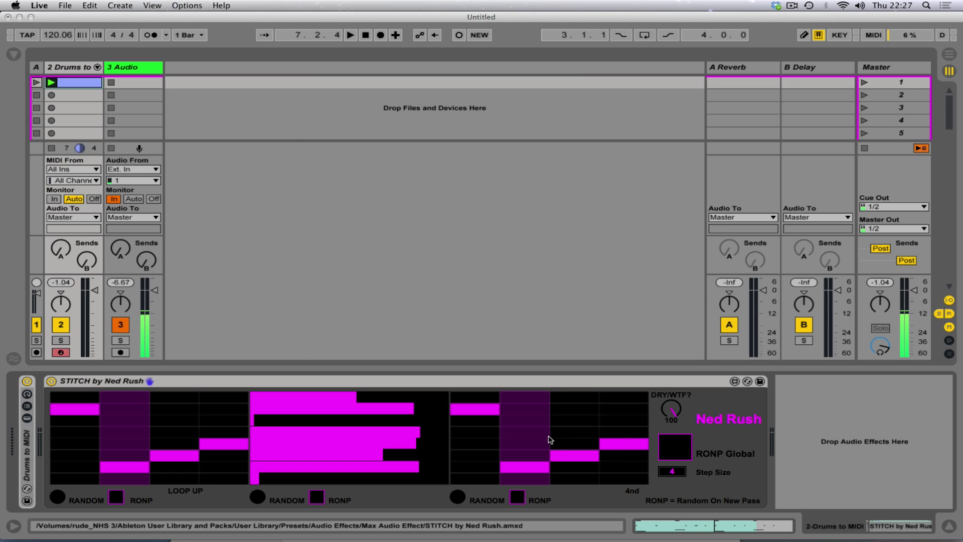
Redraw the first sequencer's four FX steps and the third sequencer's step heights
{"action": "mouse_move", "coordinate": [133, 432]}
{"action": "left_mouse_down"}
{"action": "mouse_move", "coordinate": [166, 442]}
{"action": "mouse_move", "coordinate": [176, 424]}
{"action": "mouse_move", "coordinate": [141, 432]}
{"action": "left_mouse_up"}
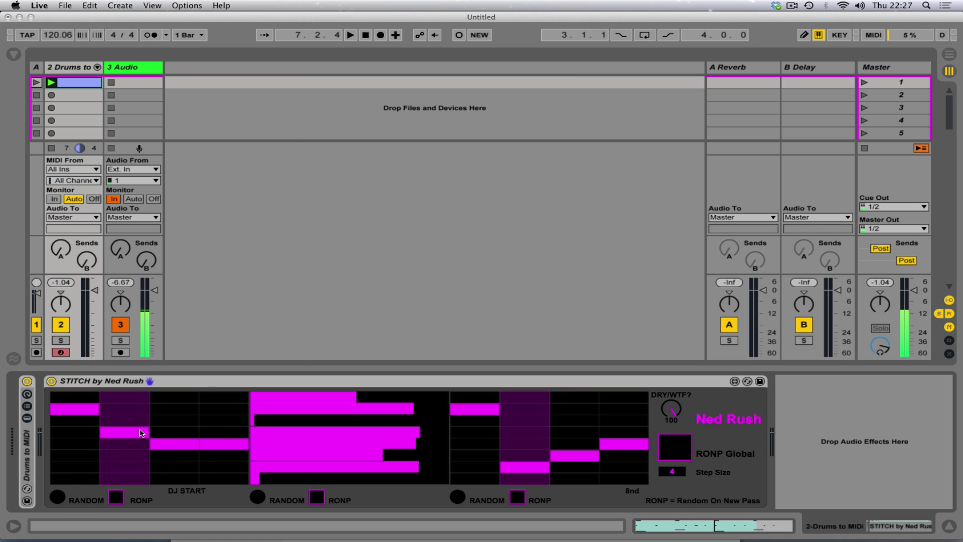
{"action": "mouse_move", "coordinate": [474, 433]}
{"action": "left_mouse_down"}
{"action": "mouse_move", "coordinate": [613, 424]}
{"action": "mouse_move", "coordinate": [533, 445]}
{"action": "left_mouse_up"}
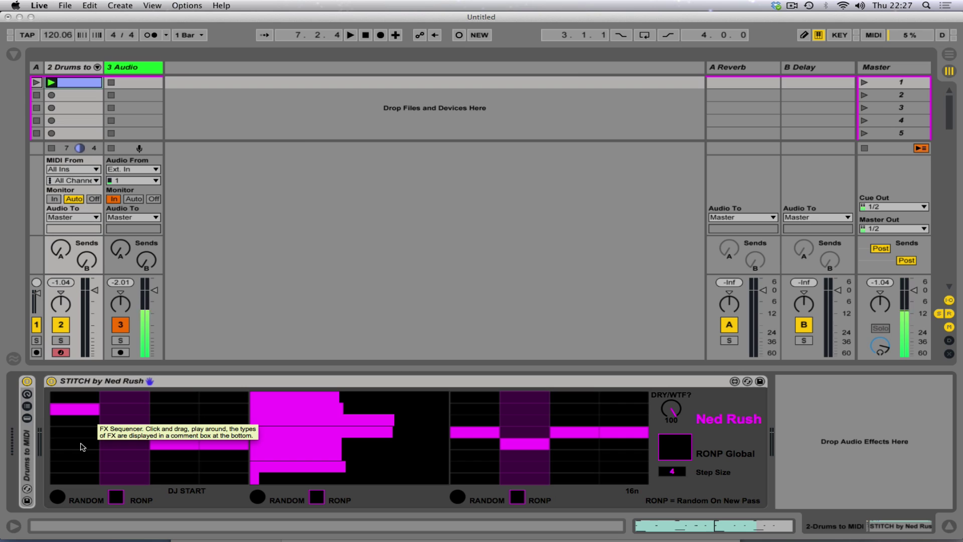
{"action": "left_click", "coordinate": [124, 432]}
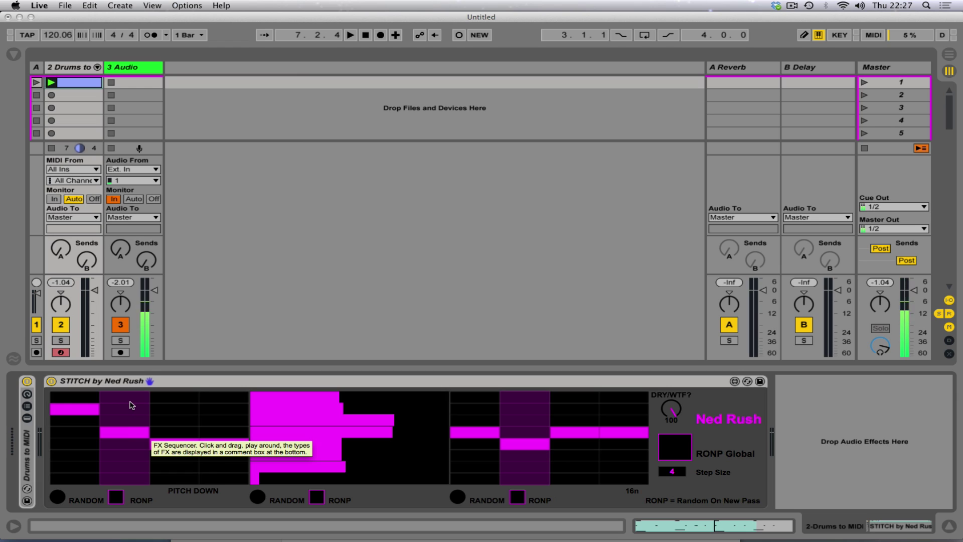
{"action": "mouse_move", "coordinate": [84, 433]}
{"action": "left_mouse_down"}
{"action": "mouse_move", "coordinate": [125, 441]}
{"action": "mouse_move", "coordinate": [195, 425]}
{"action": "mouse_move", "coordinate": [204, 480]}
{"action": "mouse_move", "coordinate": [216, 477]}
{"action": "mouse_move", "coordinate": [57, 468]}
{"action": "mouse_move", "coordinate": [226, 459]}
{"action": "mouse_move", "coordinate": [101, 446]}
{"action": "mouse_move", "coordinate": [125, 402]}
{"action": "mouse_move", "coordinate": [226, 436]}
{"action": "mouse_move", "coordinate": [177, 458]}
{"action": "mouse_move", "coordinate": [123, 417]}
{"action": "mouse_move", "coordinate": [90, 435]}
{"action": "mouse_move", "coordinate": [216, 469]}
{"action": "mouse_move", "coordinate": [76, 450]}
{"action": "mouse_move", "coordinate": [194, 453]}
{"action": "mouse_move", "coordinate": [103, 447]}
{"action": "mouse_move", "coordinate": [224, 425]}
{"action": "mouse_move", "coordinate": [75, 436]}
{"action": "mouse_move", "coordinate": [125, 451]}
{"action": "mouse_move", "coordinate": [165, 444]}
{"action": "left_mouse_up"}
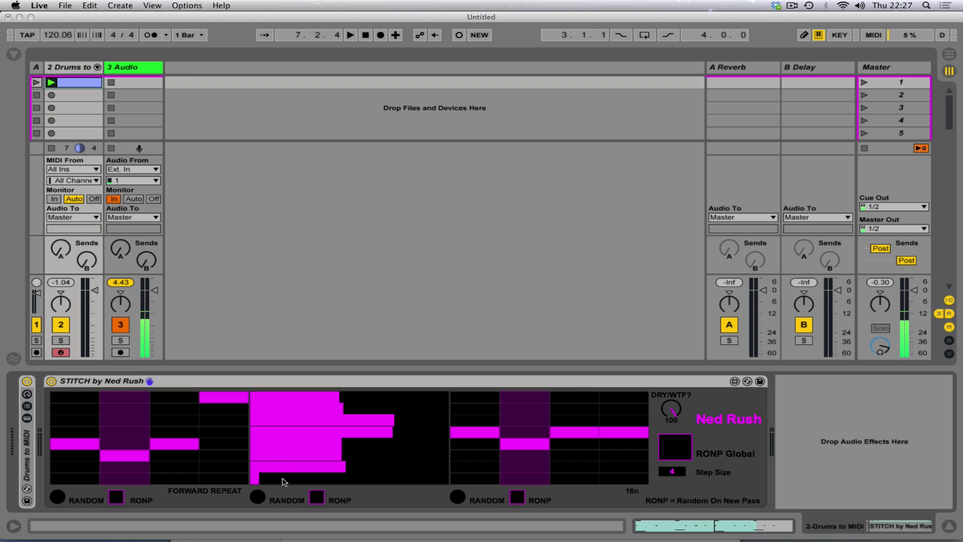
Flatten the first sequencer onto FORWARD REPEAT, shorten second-sequencer bars, and start playback
{"action": "mouse_move", "coordinate": [283, 481]}
{"action": "left_mouse_down"}
{"action": "mouse_move", "coordinate": [402, 395]}
{"action": "mouse_move", "coordinate": [371, 447]}
{"action": "mouse_move", "coordinate": [365, 429]}
{"action": "mouse_move", "coordinate": [274, 436]}
{"action": "mouse_move", "coordinate": [265, 487]}
{"action": "mouse_move", "coordinate": [253, 407]}
{"action": "mouse_move", "coordinate": [272, 397]}
{"action": "mouse_move", "coordinate": [341, 401]}
{"action": "mouse_move", "coordinate": [275, 486]}
{"action": "mouse_move", "coordinate": [405, 395]}
{"action": "mouse_move", "coordinate": [373, 485]}
{"action": "mouse_move", "coordinate": [355, 490]}
{"action": "mouse_move", "coordinate": [301, 436]}
{"action": "left_mouse_up"}
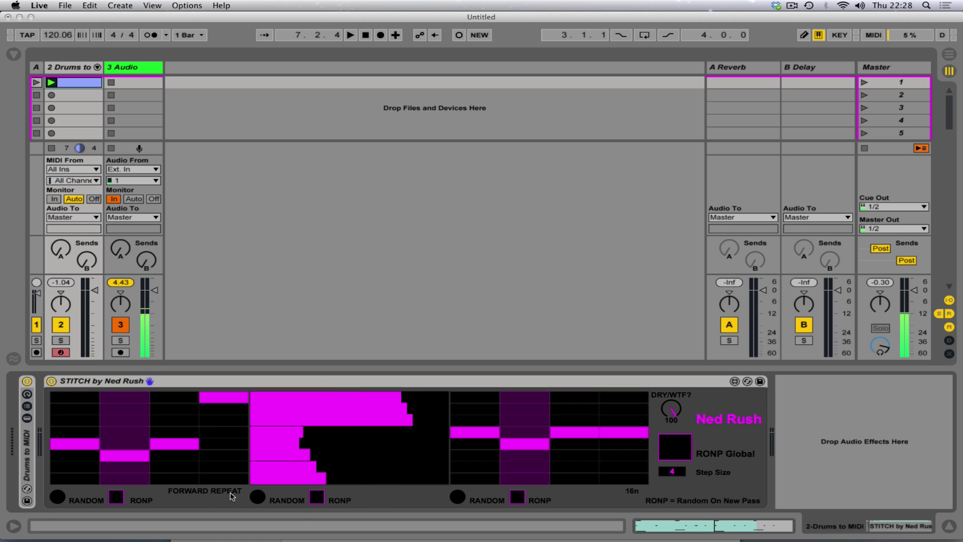
{"action": "left_click_drag", "start_coordinate": [236, 482], "coordinate": [58, 480]}
{"action": "left_click_drag", "start_coordinate": [273, 481], "coordinate": [429, 480]}
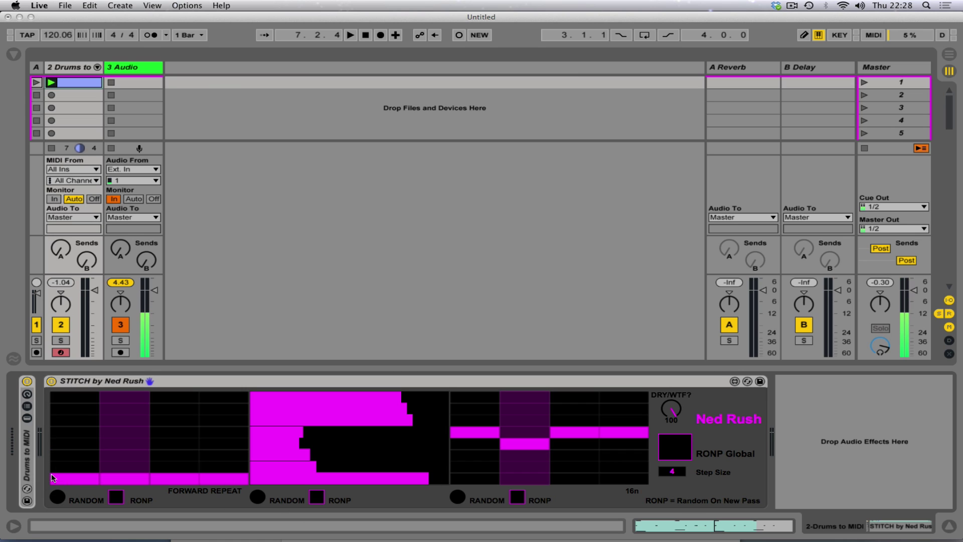
{"action": "mouse_move", "coordinate": [53, 477]}
{"action": "left_mouse_down"}
{"action": "mouse_move", "coordinate": [411, 456]}
{"action": "mouse_move", "coordinate": [289, 459]}
{"action": "mouse_move", "coordinate": [205, 483]}
{"action": "mouse_move", "coordinate": [227, 480]}
{"action": "mouse_move", "coordinate": [55, 479]}
{"action": "left_mouse_up"}
{"action": "left_click", "coordinate": [363, 479]}
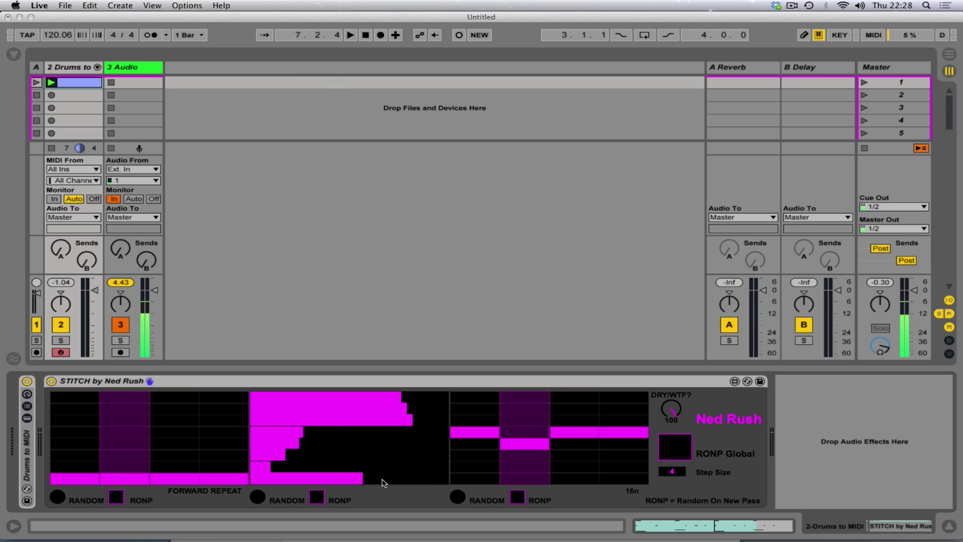
{"action": "left_click_drag", "start_coordinate": [382, 483], "coordinate": [284, 480]}
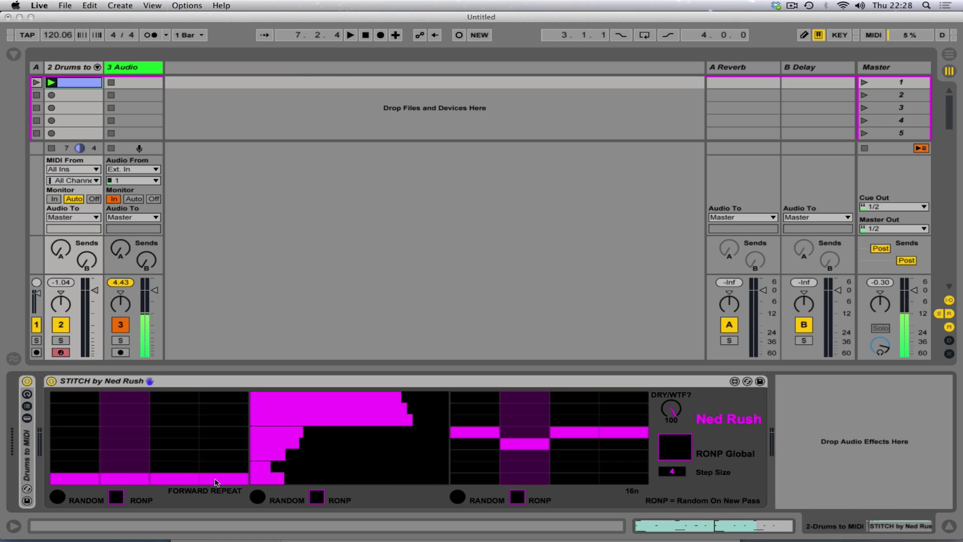
{"action": "key", "text": "space"}
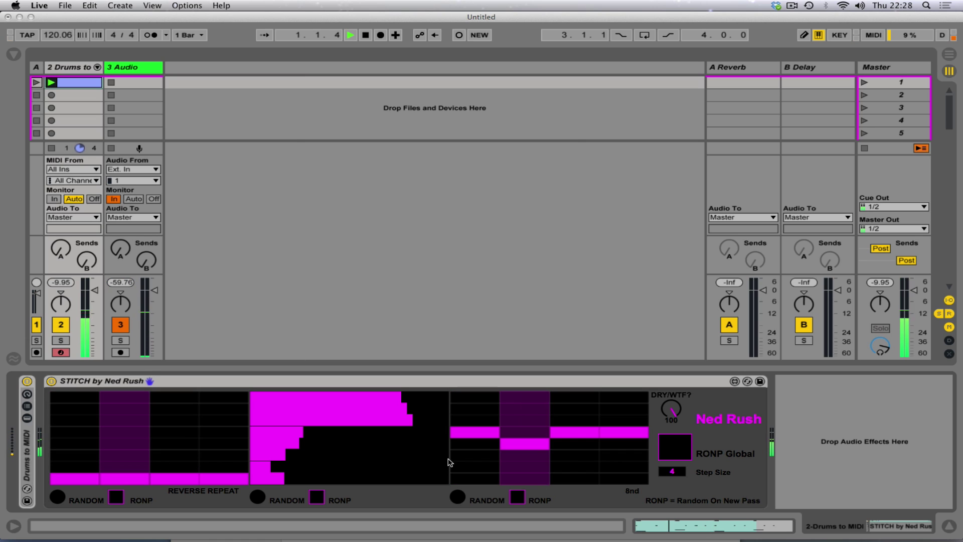
Move third-sequencer steps to the top row and spread first-sequencer steps across DJ START and LOOP UP
{"action": "left_click_drag", "start_coordinate": [486, 452], "coordinate": [617, 446]}
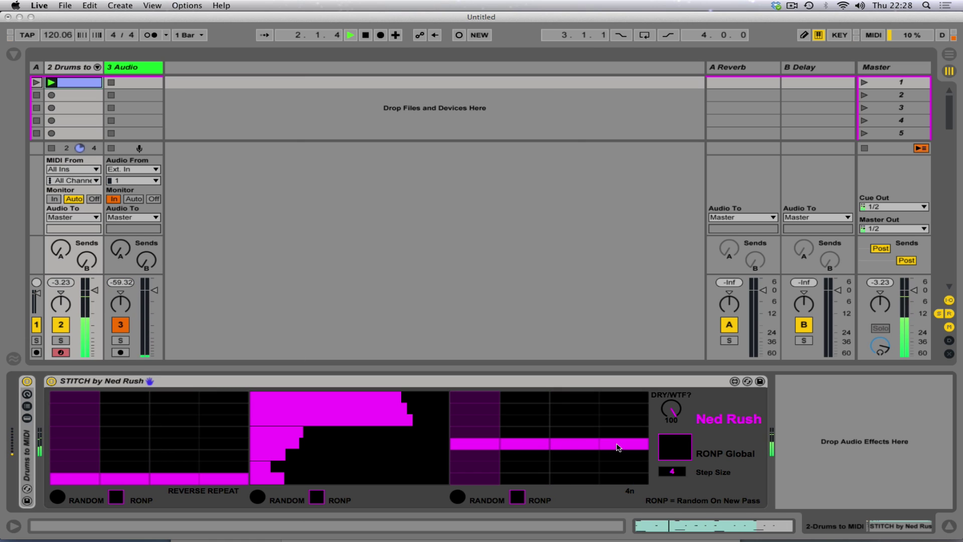
{"action": "mouse_move", "coordinate": [271, 486]}
{"action": "left_mouse_down"}
{"action": "mouse_move", "coordinate": [384, 484]}
{"action": "mouse_move", "coordinate": [251, 484]}
{"action": "mouse_move", "coordinate": [403, 486]}
{"action": "mouse_move", "coordinate": [257, 484]}
{"action": "left_mouse_up"}
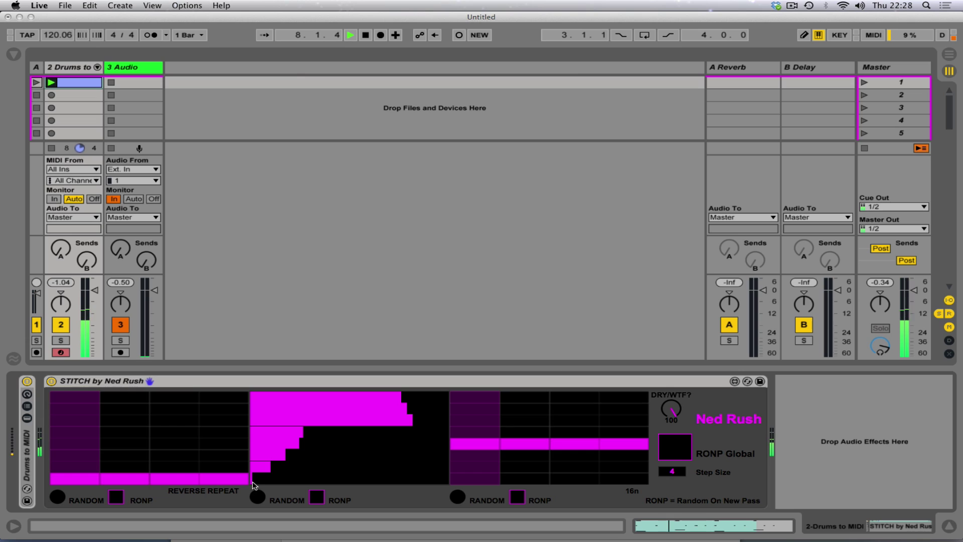
{"action": "left_click", "coordinate": [477, 403]}
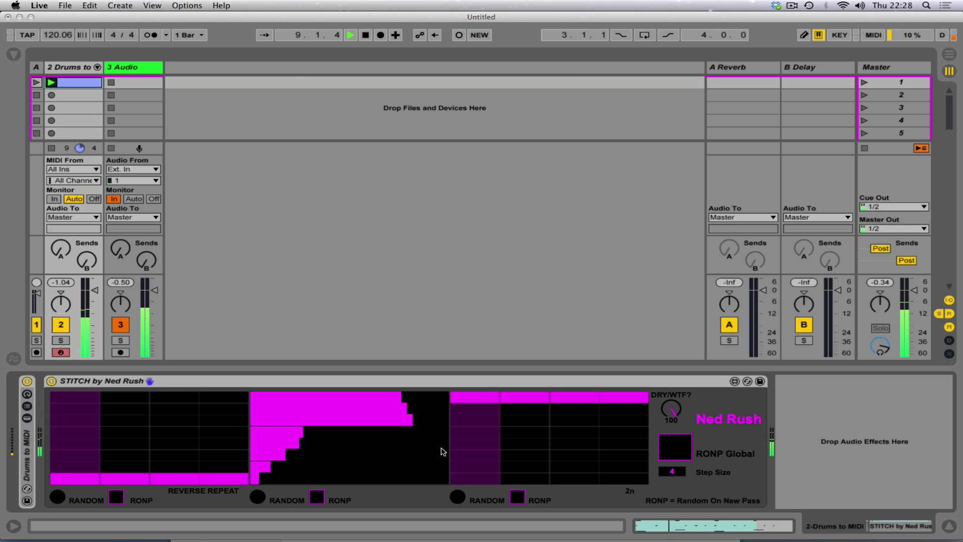
{"action": "left_click_drag", "start_coordinate": [257, 484], "coordinate": [353, 455]}
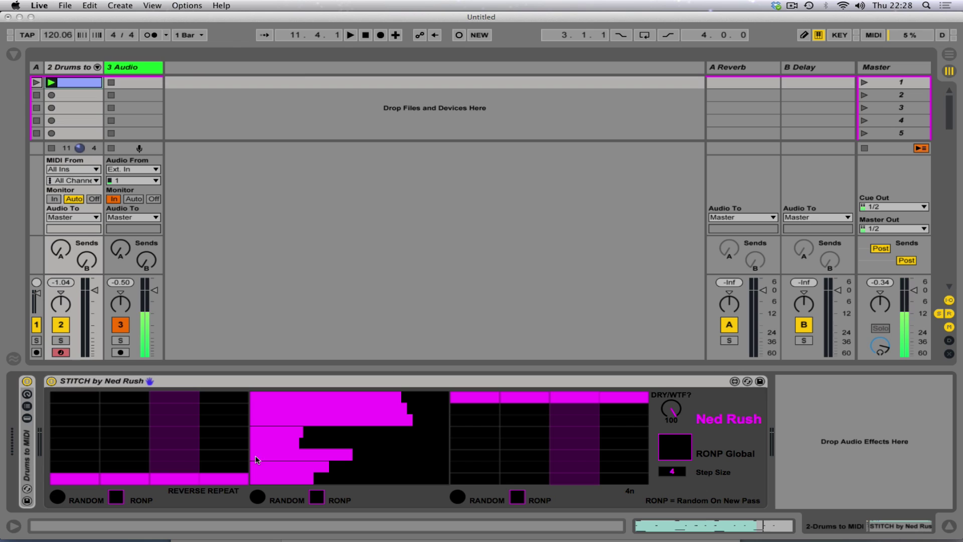
{"action": "mouse_move", "coordinate": [233, 459]}
{"action": "left_mouse_down"}
{"action": "mouse_move", "coordinate": [97, 455]}
{"action": "mouse_move", "coordinate": [88, 442]}
{"action": "mouse_move", "coordinate": [399, 443]}
{"action": "mouse_move", "coordinate": [273, 433]}
{"action": "mouse_move", "coordinate": [284, 401]}
{"action": "mouse_move", "coordinate": [406, 435]}
{"action": "mouse_move", "coordinate": [300, 426]}
{"action": "mouse_move", "coordinate": [388, 384]}
{"action": "mouse_move", "coordinate": [331, 449]}
{"action": "left_mouse_up"}
{"action": "mouse_move", "coordinate": [222, 443]}
{"action": "left_mouse_down"}
{"action": "mouse_move", "coordinate": [100, 439]}
{"action": "mouse_move", "coordinate": [173, 409]}
{"action": "left_mouse_up"}
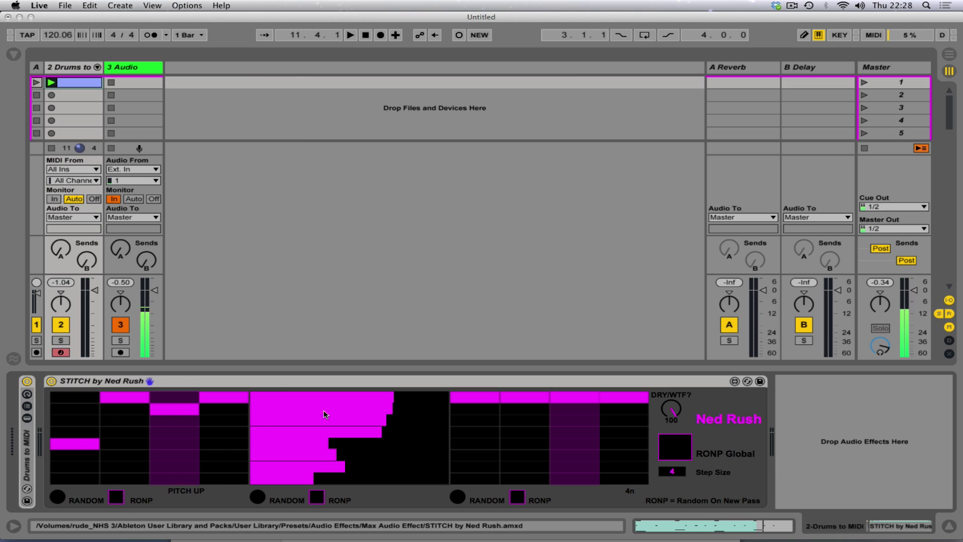
{"action": "left_click_drag", "start_coordinate": [361, 421], "coordinate": [281, 443]}
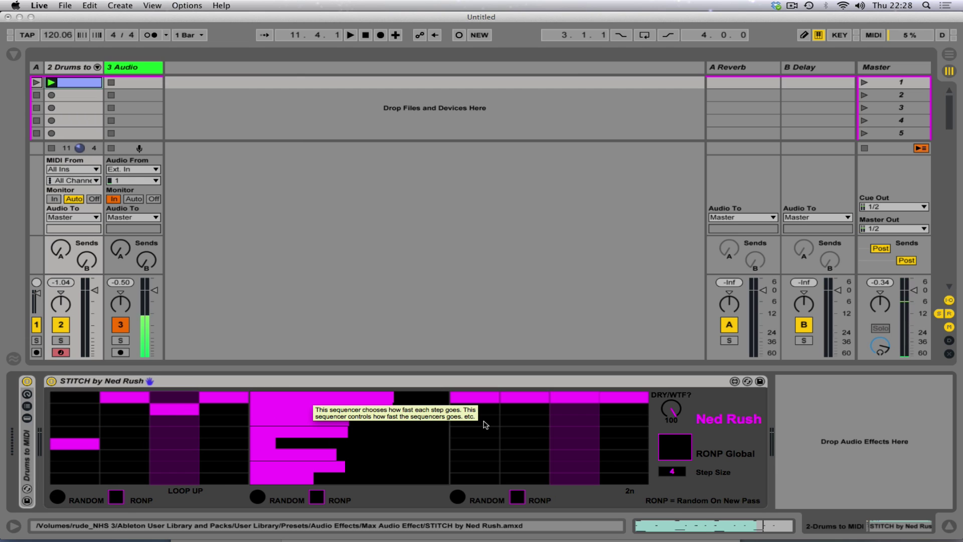
Redraw the third sequencer's four steps onto one shared row reading 4nd, then play the drums
{"action": "mouse_move", "coordinate": [476, 456]}
{"action": "left_mouse_down"}
{"action": "mouse_move", "coordinate": [487, 422]}
{"action": "mouse_move", "coordinate": [498, 419]}
{"action": "mouse_move", "coordinate": [503, 465]}
{"action": "mouse_move", "coordinate": [546, 456]}
{"action": "mouse_move", "coordinate": [566, 428]}
{"action": "mouse_move", "coordinate": [600, 459]}
{"action": "mouse_move", "coordinate": [623, 406]}
{"action": "mouse_move", "coordinate": [573, 428]}
{"action": "mouse_move", "coordinate": [506, 430]}
{"action": "mouse_move", "coordinate": [477, 445]}
{"action": "mouse_move", "coordinate": [609, 448]}
{"action": "left_mouse_up"}
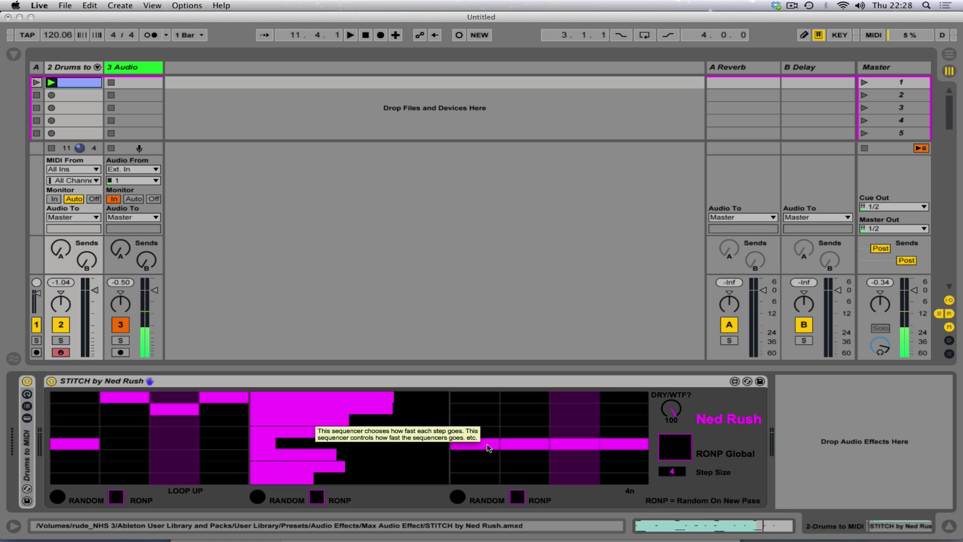
{"action": "left_click_drag", "start_coordinate": [482, 426], "coordinate": [465, 485]}
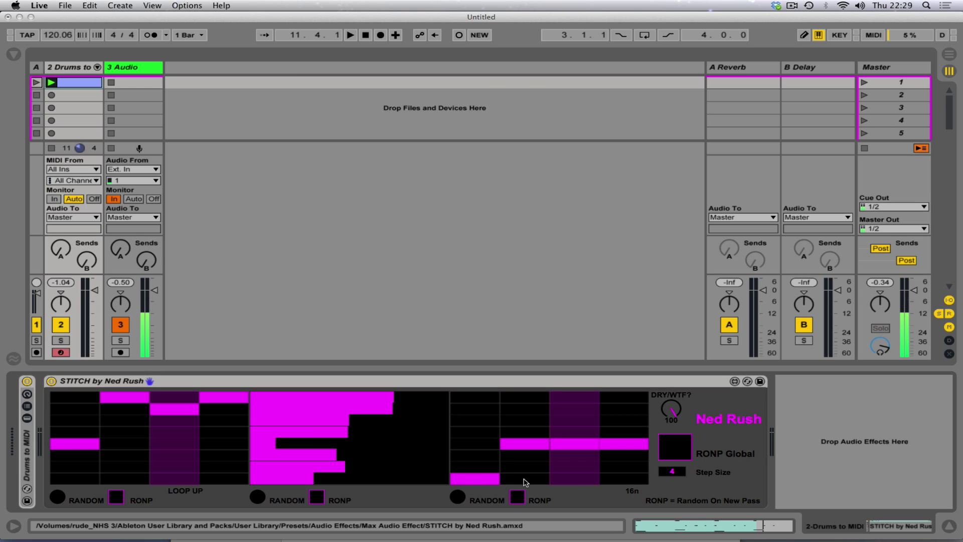
{"action": "left_click_drag", "start_coordinate": [525, 482], "coordinate": [571, 485]}
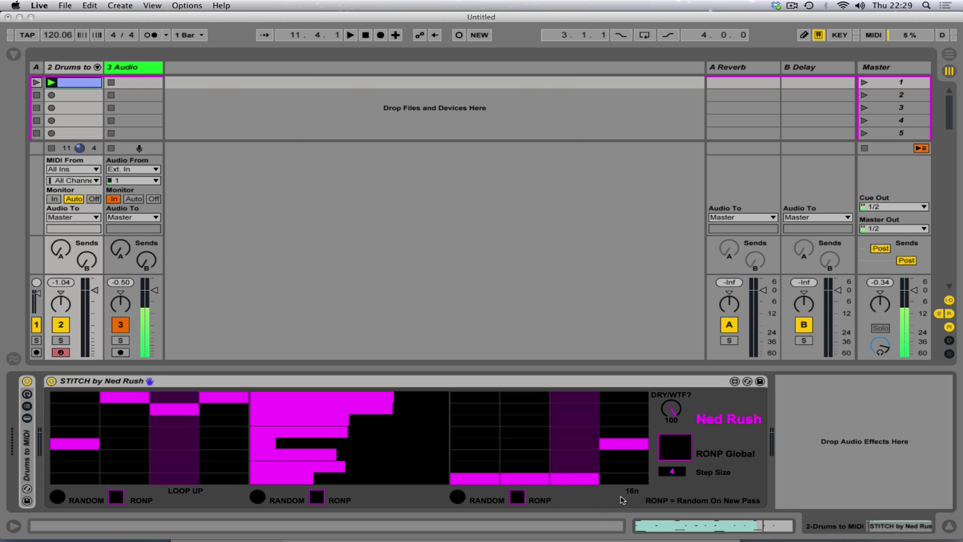
{"action": "left_click_drag", "start_coordinate": [633, 492], "coordinate": [570, 467]}
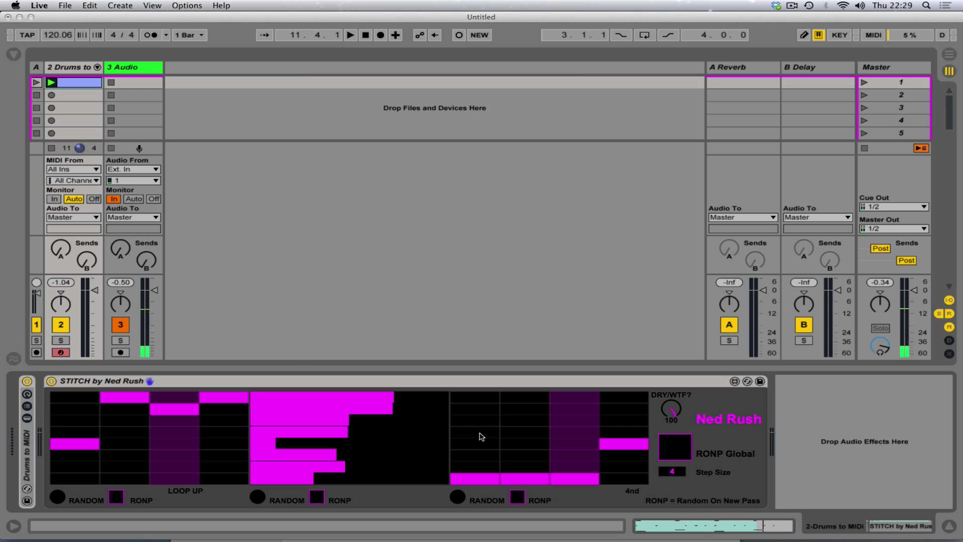
{"action": "mouse_move", "coordinate": [470, 438]}
{"action": "left_mouse_down"}
{"action": "mouse_move", "coordinate": [636, 436]}
{"action": "mouse_move", "coordinate": [648, 448]}
{"action": "mouse_move", "coordinate": [463, 450]}
{"action": "left_mouse_up"}
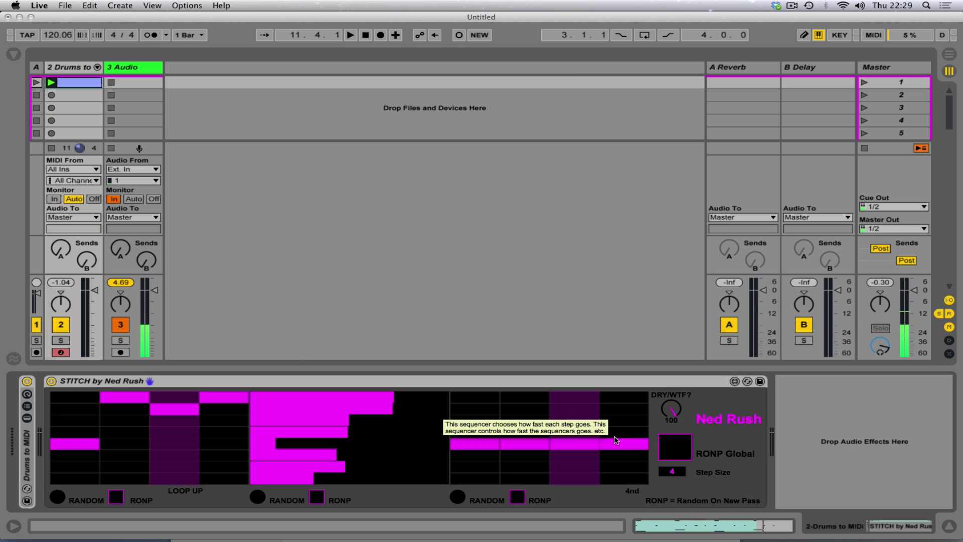
{"action": "key", "text": "space"}
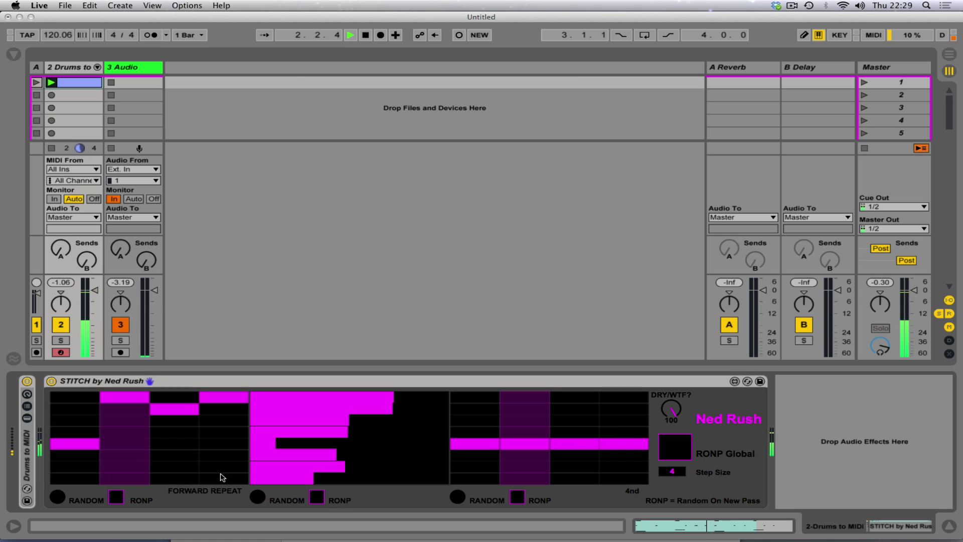
Set all four effect steps to FORWARD REPEAT and adjust its FX slider while auditioning
{"action": "left_click_drag", "start_coordinate": [231, 480], "coordinate": [70, 481]}
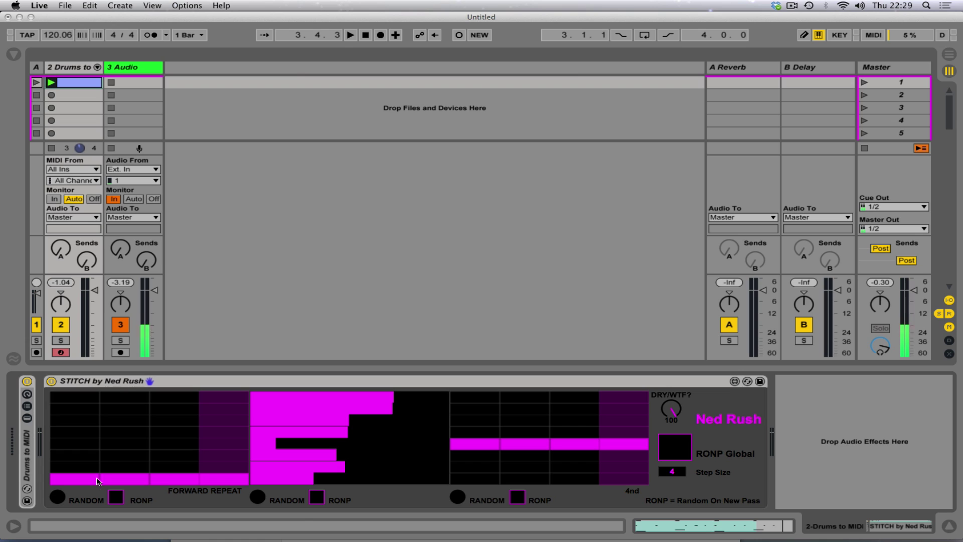
{"action": "key", "text": "space"}
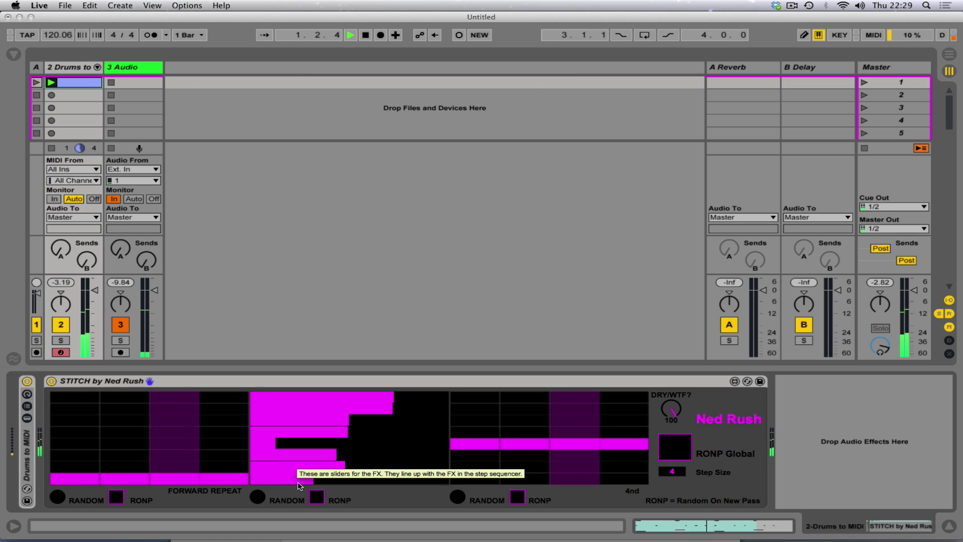
{"action": "left_click_drag", "start_coordinate": [299, 485], "coordinate": [335, 483]}
{"action": "key", "text": "space"}
Move the effect steps to REVERSE REPEAT, then DJ STOP, adjusting each effect's FX slider
{"action": "mouse_move", "coordinate": [233, 470]}
{"action": "left_mouse_down"}
{"action": "mouse_move", "coordinate": [127, 464]}
{"action": "mouse_move", "coordinate": [167, 467]}
{"action": "left_mouse_up"}
{"action": "key", "text": "space"}
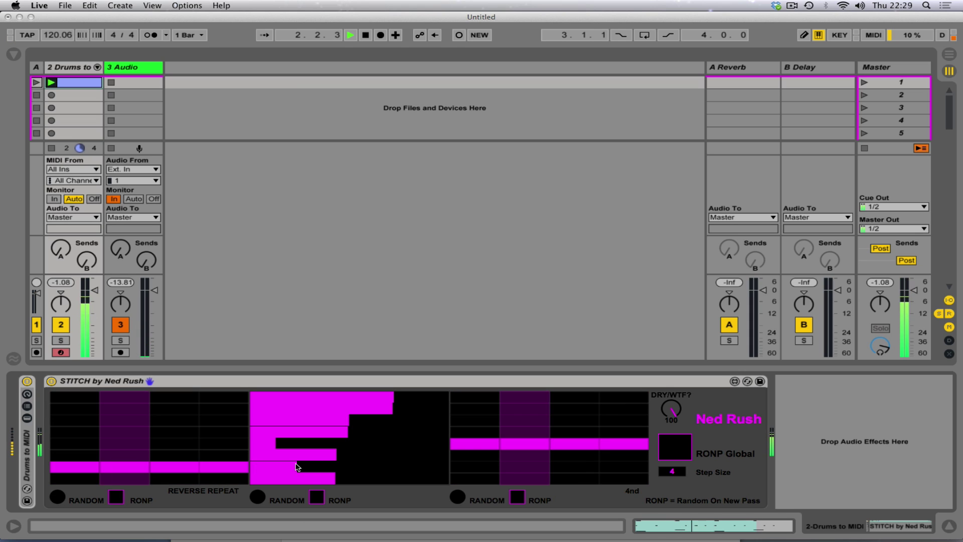
{"action": "mouse_move", "coordinate": [334, 470]}
{"action": "left_mouse_down"}
{"action": "mouse_move", "coordinate": [389, 468]}
{"action": "mouse_move", "coordinate": [259, 470]}
{"action": "mouse_move", "coordinate": [327, 470]}
{"action": "left_mouse_up"}
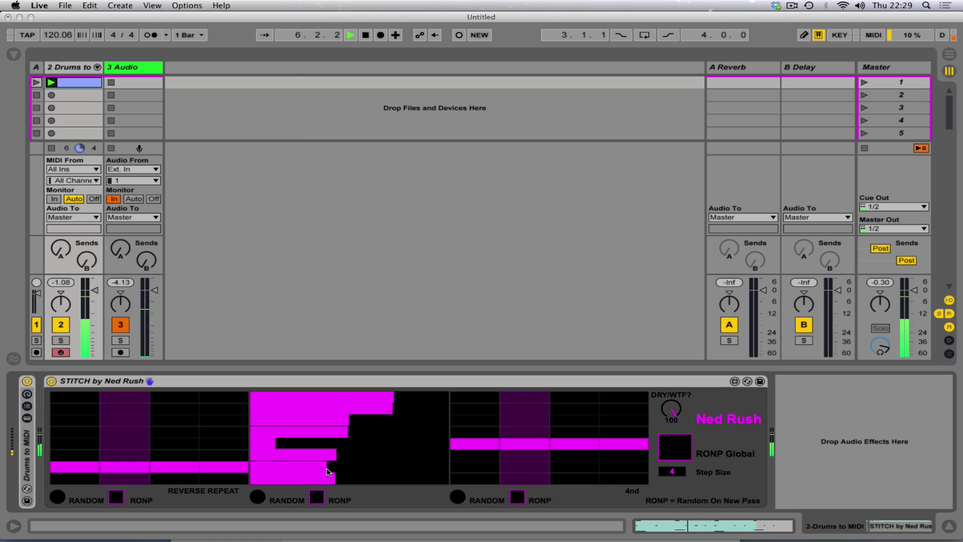
{"action": "left_click_drag", "start_coordinate": [240, 462], "coordinate": [88, 457]}
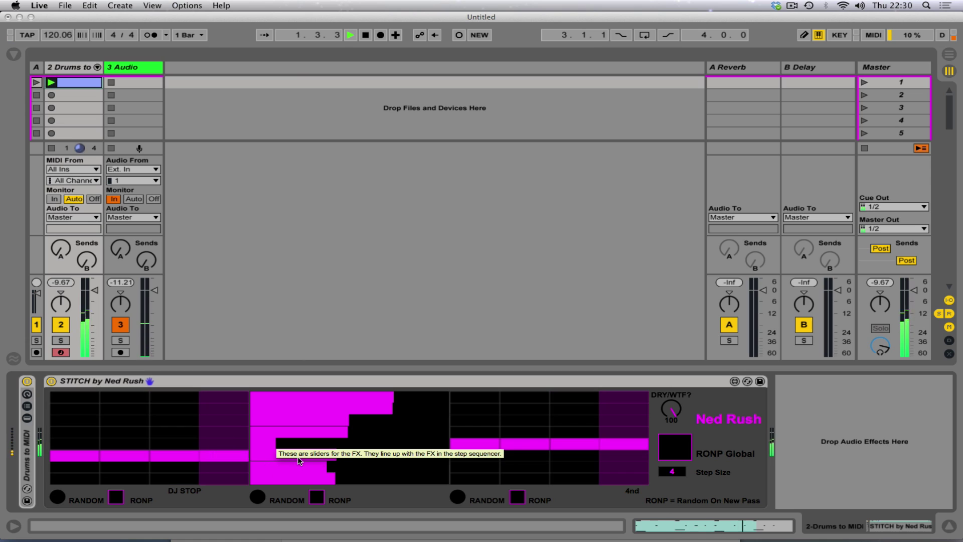
{"action": "left_click_drag", "start_coordinate": [296, 461], "coordinate": [339, 462]}
Move all effect steps to DJ START, then LOOP UP, shortening each effect's FX slider
{"action": "left_click_drag", "start_coordinate": [204, 447], "coordinate": [65, 448]}
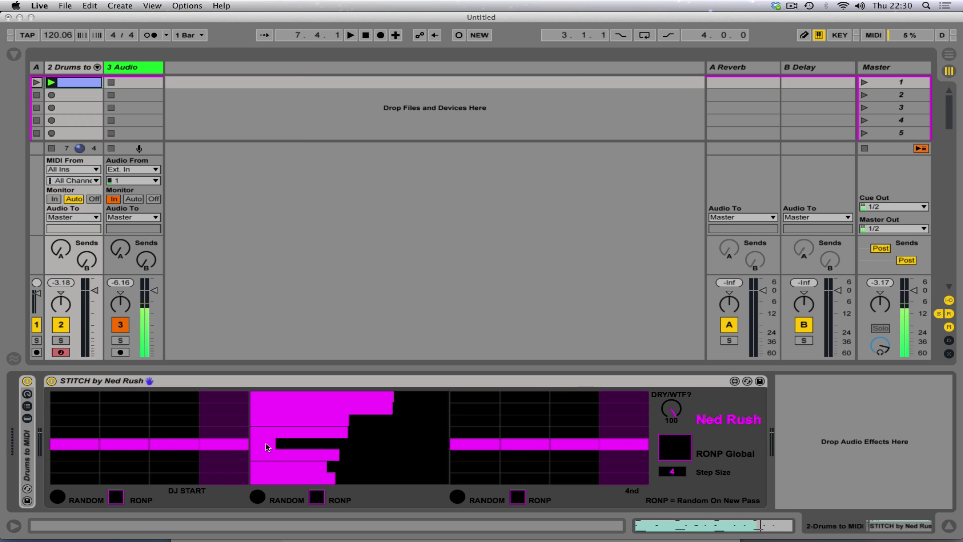
{"action": "left_click_drag", "start_coordinate": [265, 446], "coordinate": [300, 453]}
{"action": "left_click_drag", "start_coordinate": [224, 432], "coordinate": [92, 436]}
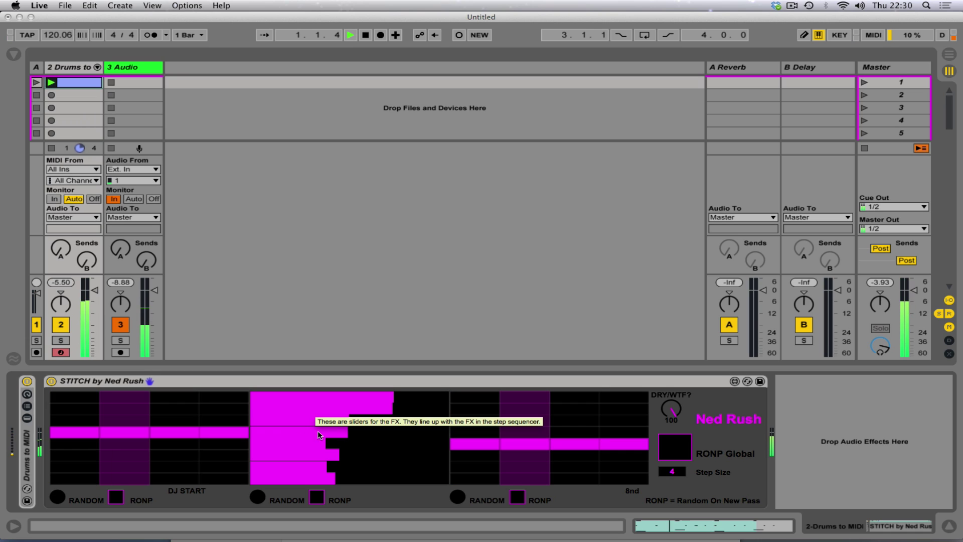
{"action": "mouse_move", "coordinate": [302, 430]}
{"action": "left_mouse_down"}
{"action": "mouse_move", "coordinate": [273, 434]}
{"action": "mouse_move", "coordinate": [297, 437]}
{"action": "left_mouse_up"}
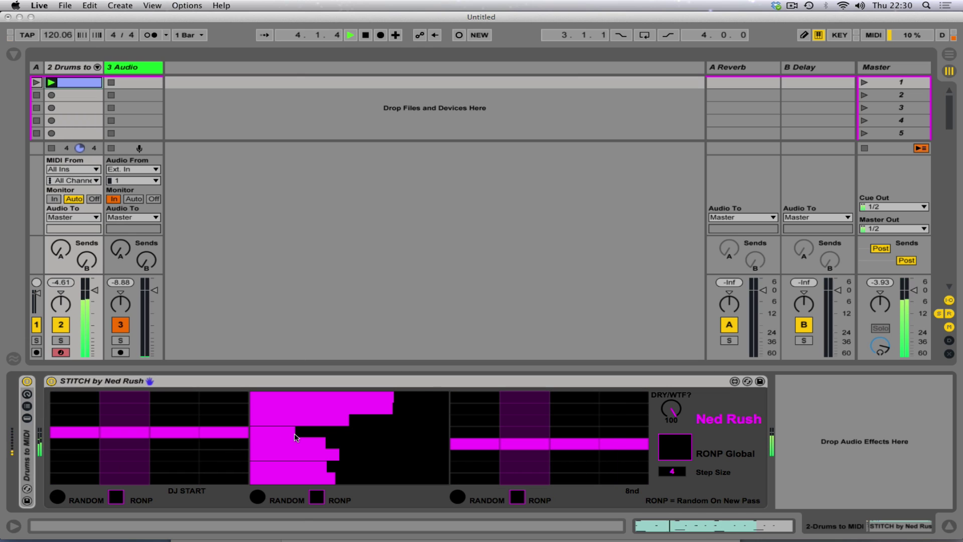
Set the effect steps to LOOP DOWN, tune its FX slider, and raise the first three speed steps
{"action": "left_click", "coordinate": [214, 424]}
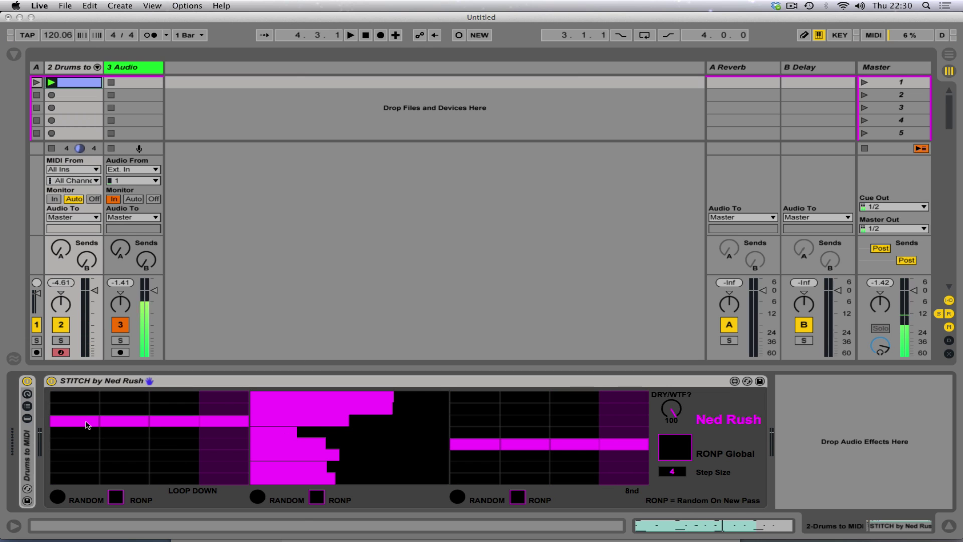
{"action": "left_click", "coordinate": [275, 424]}
{"action": "left_click_drag", "start_coordinate": [276, 424], "coordinate": [415, 424]}
{"action": "left_click", "coordinate": [458, 426]}
{"action": "left_click_drag", "start_coordinate": [512, 426], "coordinate": [610, 422]}
{"action": "key", "text": "space"}
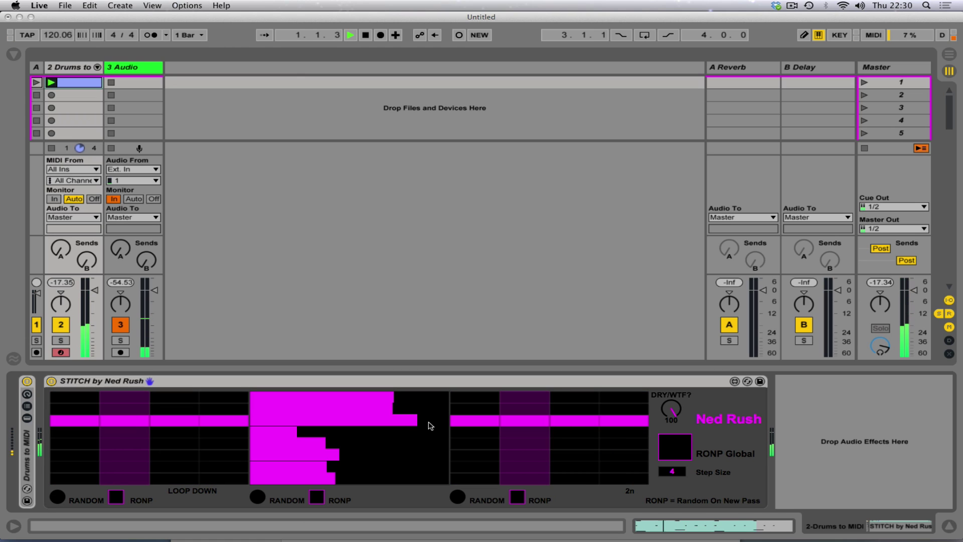
{"action": "left_click", "coordinate": [410, 424]}
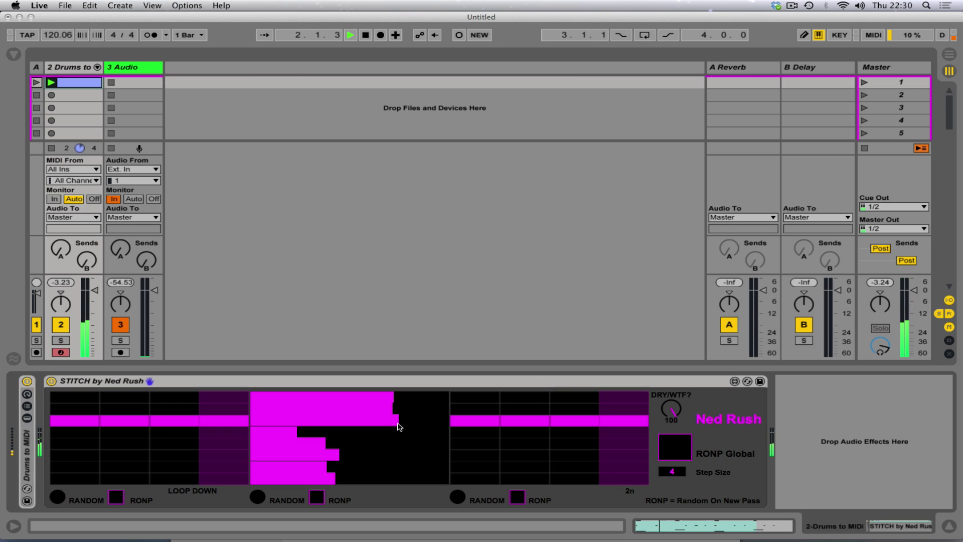
{"action": "left_click_drag", "start_coordinate": [401, 427], "coordinate": [407, 427]}
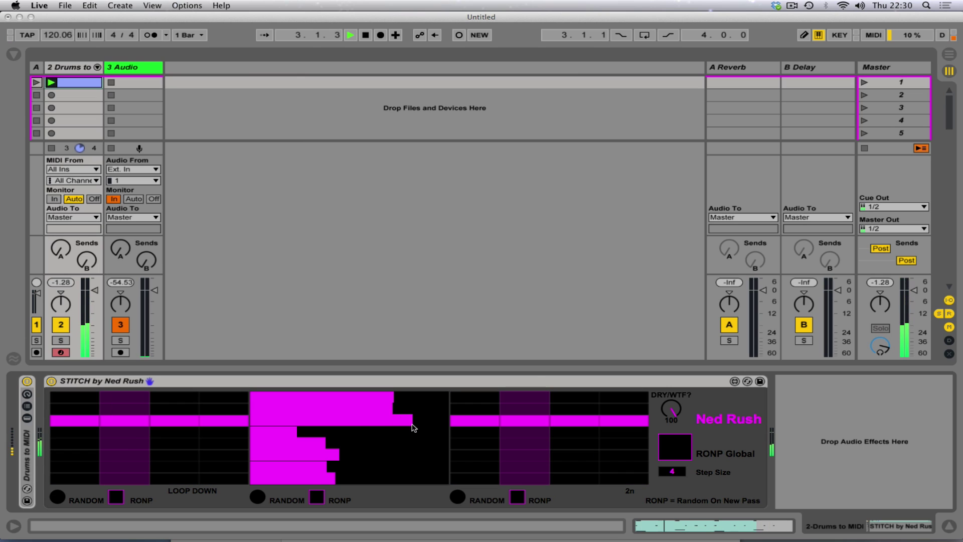
Move the effect steps through PITCH UP to PITCH DOWN, retune sliders, and drop speed steps to 16n
{"action": "left_click_drag", "start_coordinate": [230, 414], "coordinate": [61, 408]}
{"action": "left_click_drag", "start_coordinate": [394, 412], "coordinate": [294, 414]}
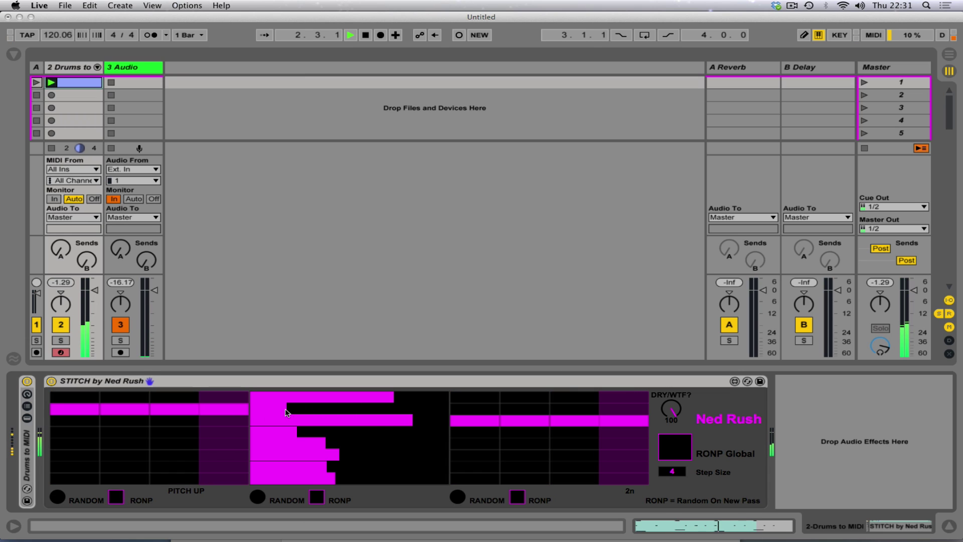
{"action": "left_click_drag", "start_coordinate": [453, 441], "coordinate": [635, 440]}
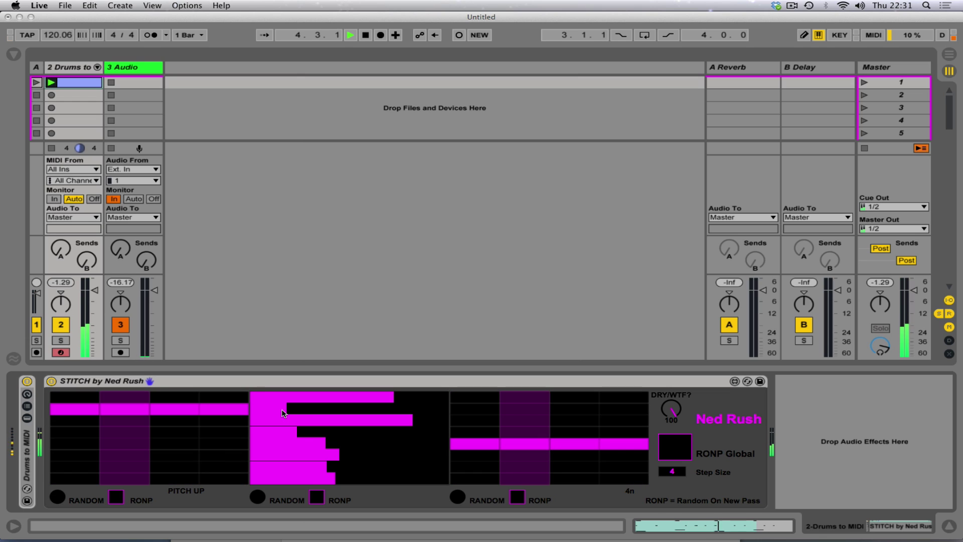
{"action": "left_click_drag", "start_coordinate": [280, 412], "coordinate": [382, 412]}
{"action": "left_click_drag", "start_coordinate": [215, 398], "coordinate": [70, 399]}
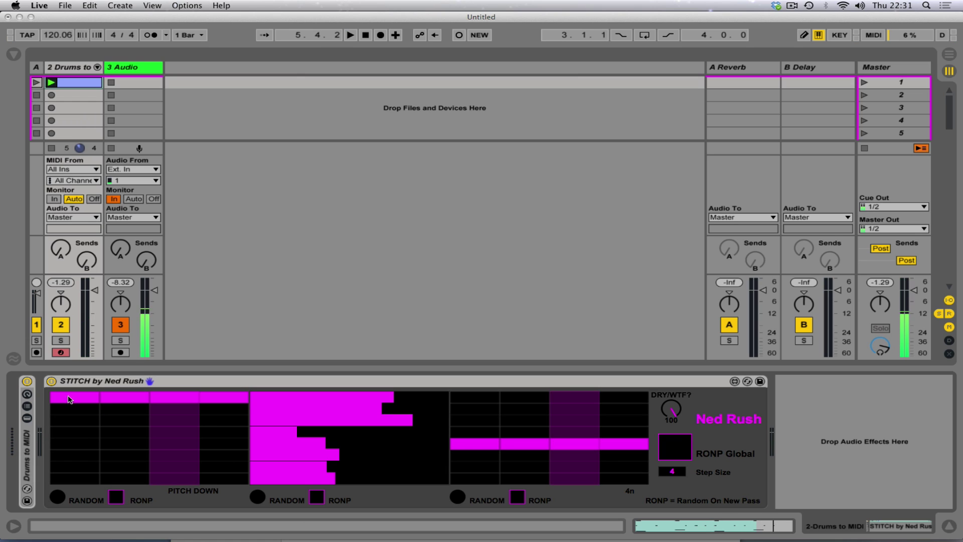
{"action": "left_click_drag", "start_coordinate": [369, 405], "coordinate": [329, 403]}
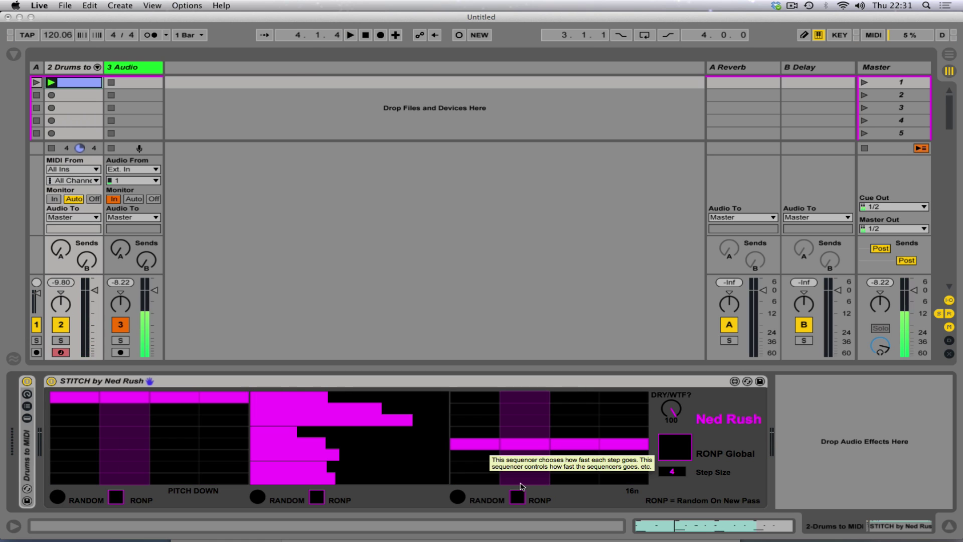
{"action": "mouse_move", "coordinate": [477, 432]}
{"action": "left_mouse_down"}
{"action": "mouse_move", "coordinate": [499, 436]}
{"action": "mouse_move", "coordinate": [579, 434]}
{"action": "mouse_move", "coordinate": [634, 421]}
{"action": "mouse_move", "coordinate": [633, 449]}
{"action": "mouse_move", "coordinate": [540, 455]}
{"action": "mouse_move", "coordinate": [478, 488]}
{"action": "mouse_move", "coordinate": [473, 471]}
{"action": "mouse_move", "coordinate": [540, 448]}
{"action": "mouse_move", "coordinate": [585, 451]}
{"action": "mouse_move", "coordinate": [502, 451]}
{"action": "mouse_move", "coordinate": [481, 436]}
{"action": "mouse_move", "coordinate": [627, 440]}
{"action": "left_mouse_up"}
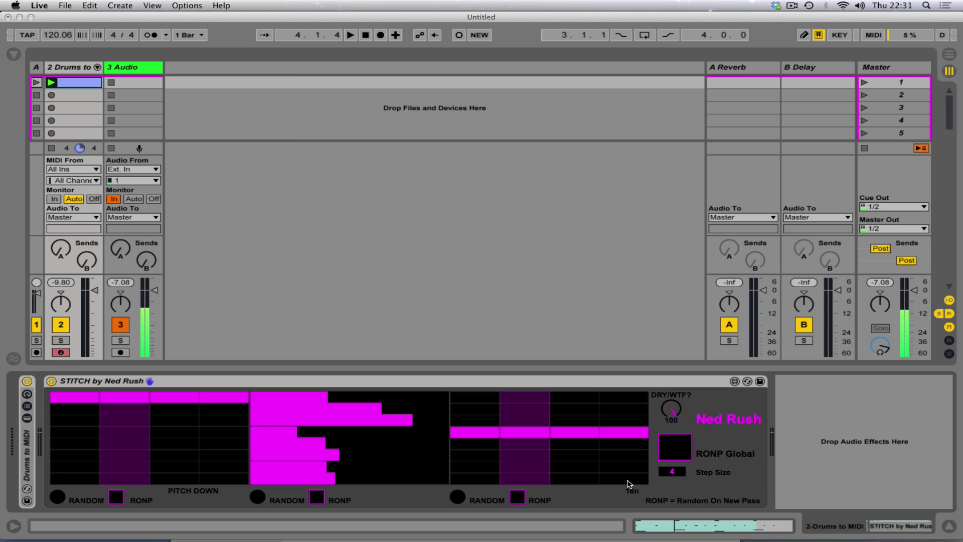
{"action": "left_click_drag", "start_coordinate": [629, 484], "coordinate": [485, 484]}
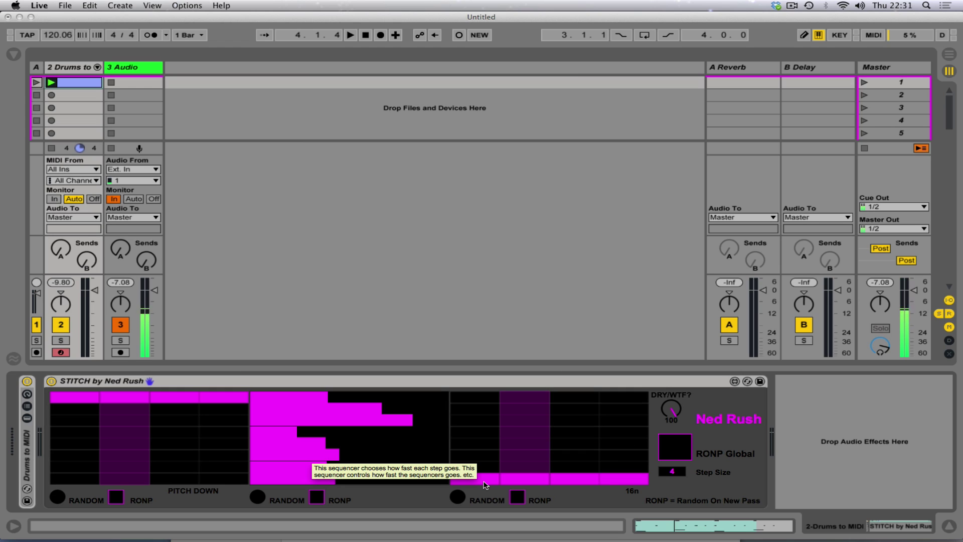
Set the four speed steps rising from 16n at the bottom to the top row, then play
{"action": "left_click", "coordinate": [483, 480]}
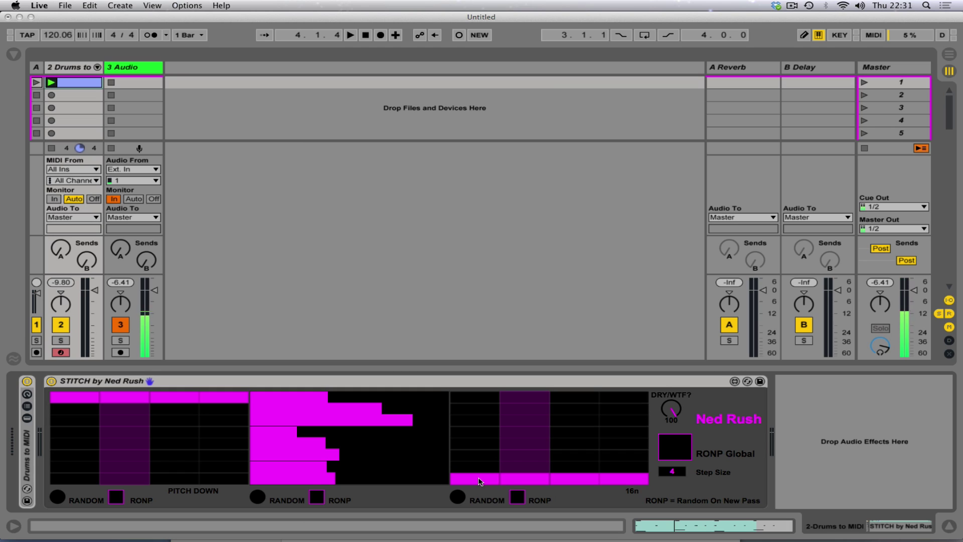
{"action": "left_click", "coordinate": [528, 457]}
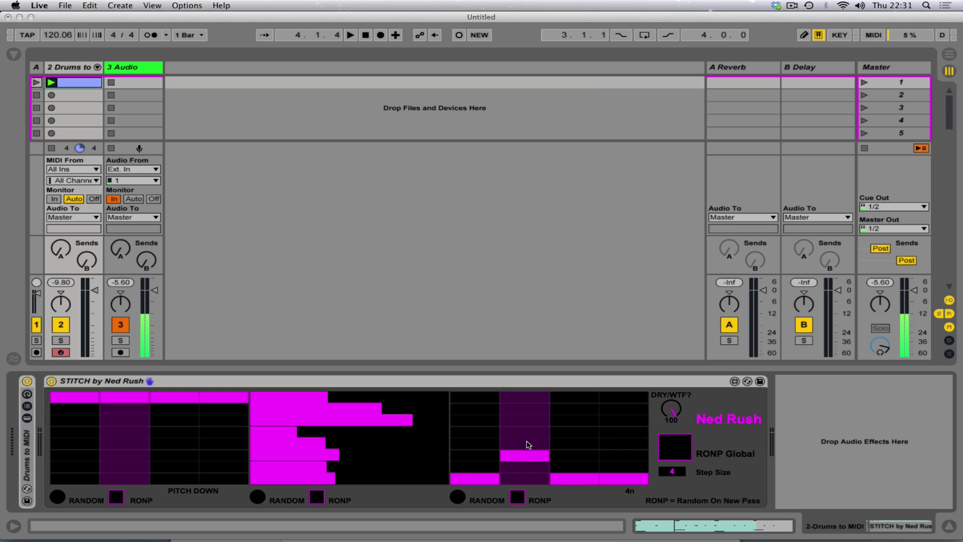
{"action": "left_click", "coordinate": [529, 444]}
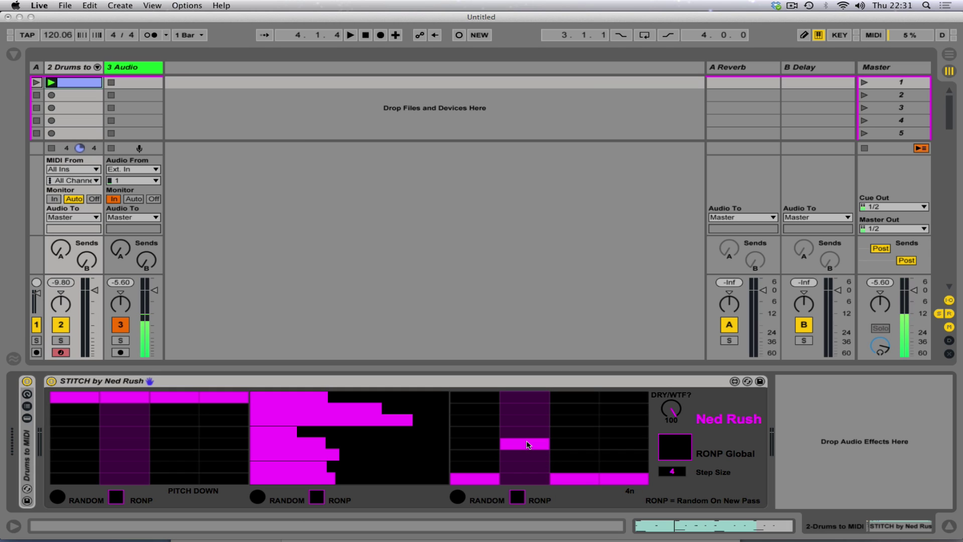
{"action": "left_click", "coordinate": [573, 421]}
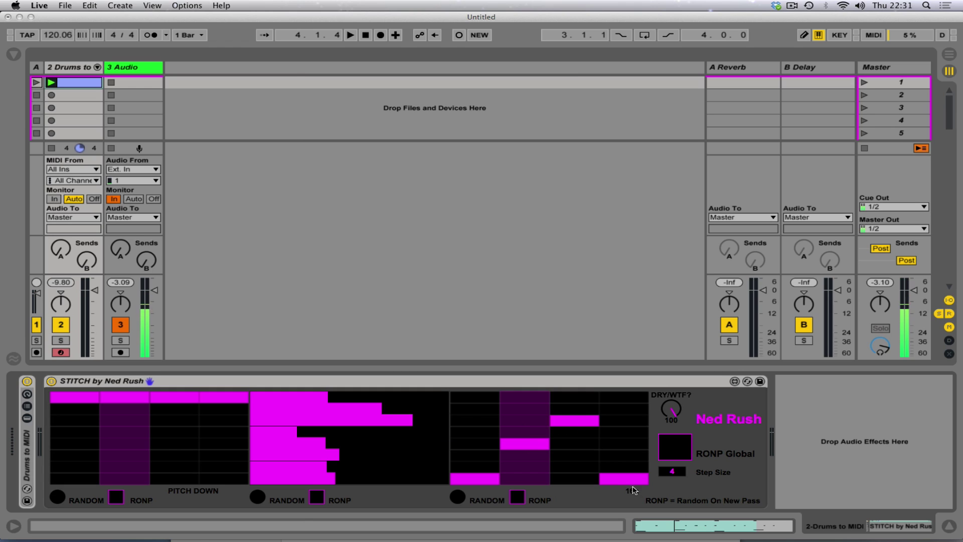
{"action": "left_click", "coordinate": [612, 399]}
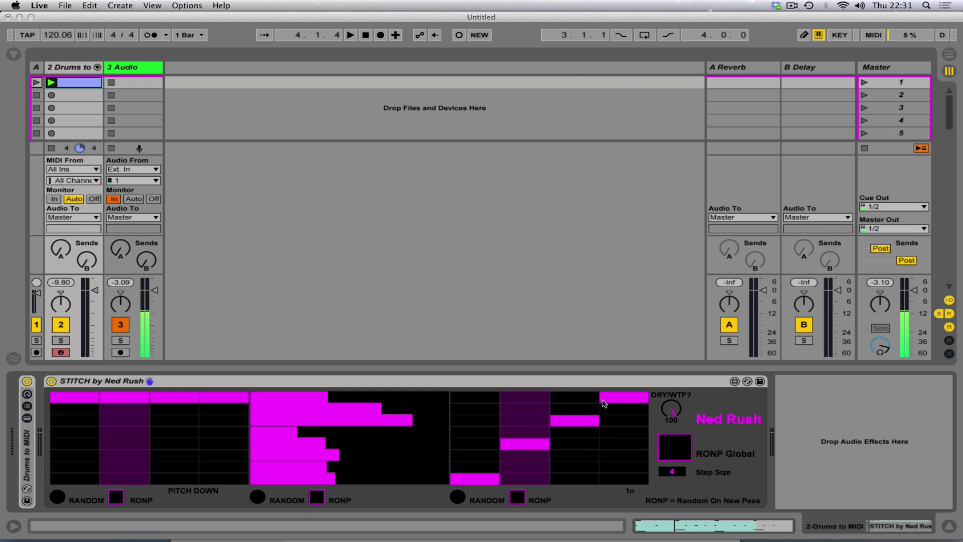
{"action": "key", "text": "space"}
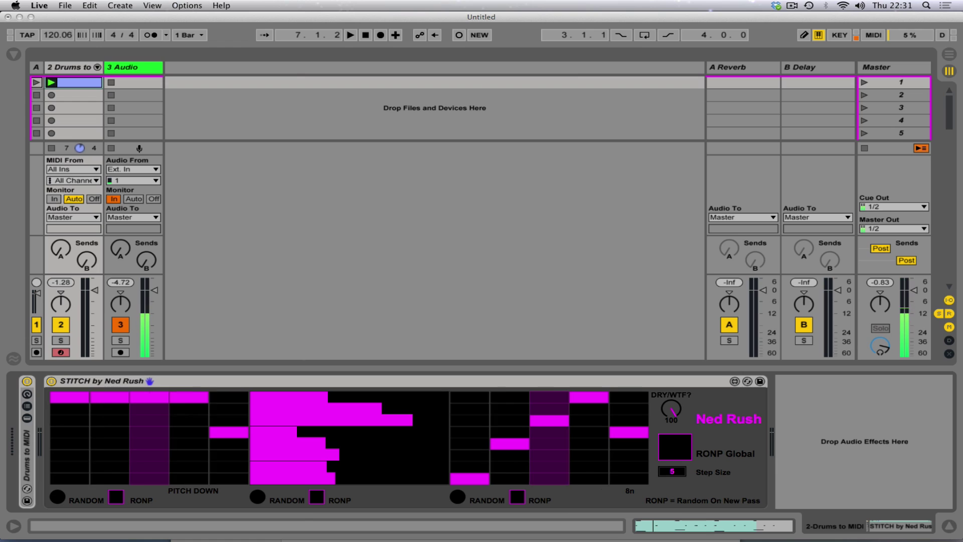
Raise the step count to 8 and redraw the speed steps, lowering the later ones
{"action": "left_click_drag", "start_coordinate": [672, 471], "coordinate": [672, 451]}
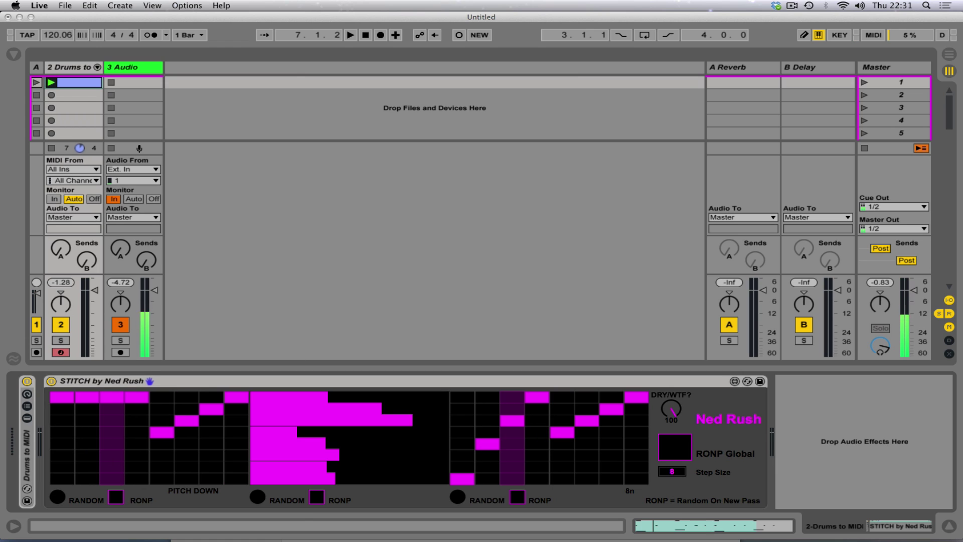
{"action": "mouse_move", "coordinate": [612, 466]}
{"action": "left_mouse_down"}
{"action": "mouse_move", "coordinate": [605, 433]}
{"action": "mouse_move", "coordinate": [554, 422]}
{"action": "mouse_move", "coordinate": [443, 441]}
{"action": "mouse_move", "coordinate": [466, 468]}
{"action": "left_mouse_up"}
{"action": "mouse_move", "coordinate": [587, 401]}
{"action": "left_mouse_down"}
{"action": "mouse_move", "coordinate": [614, 455]}
{"action": "mouse_move", "coordinate": [637, 456]}
{"action": "left_mouse_up"}
{"action": "left_click", "coordinate": [556, 455]}
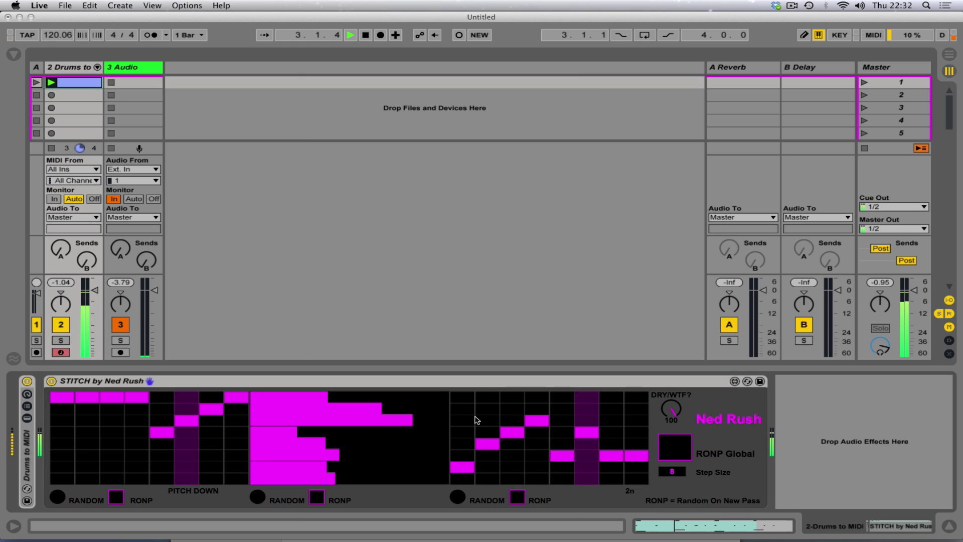
Vary the first sequencer's effects, lower its last two steps, and turn DRY/WTF? back up to 100
{"action": "mouse_move", "coordinate": [119, 458]}
{"action": "left_mouse_down"}
{"action": "mouse_move", "coordinate": [151, 441]}
{"action": "mouse_move", "coordinate": [235, 432]}
{"action": "left_mouse_up"}
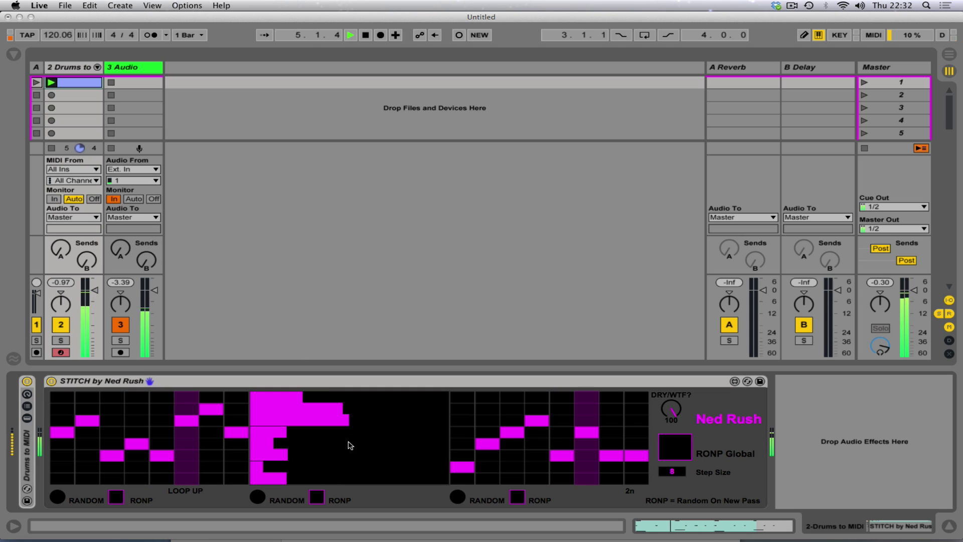
{"action": "left_click_drag", "start_coordinate": [210, 479], "coordinate": [235, 443]}
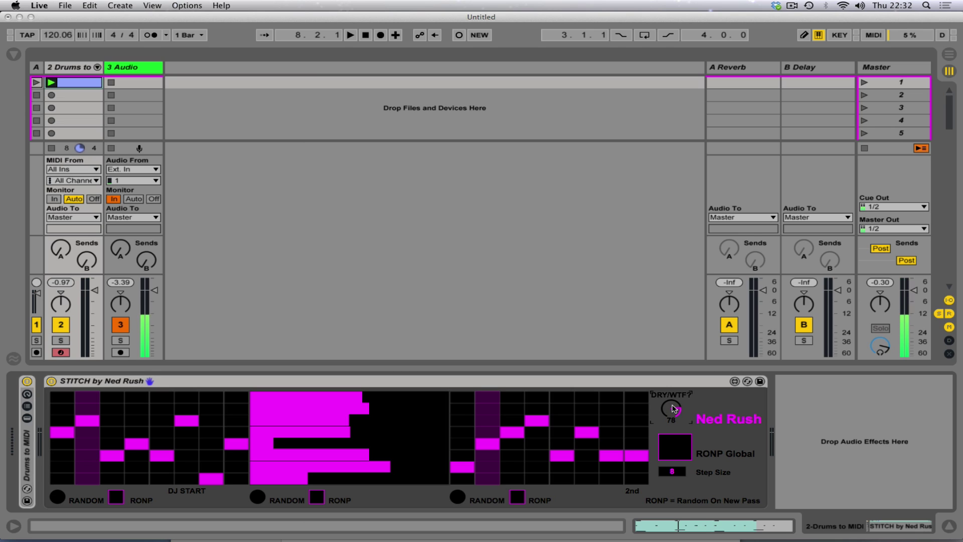
{"action": "key", "text": "space"}
{"action": "left_click_drag", "start_coordinate": [671, 410], "coordinate": [671, 396]}
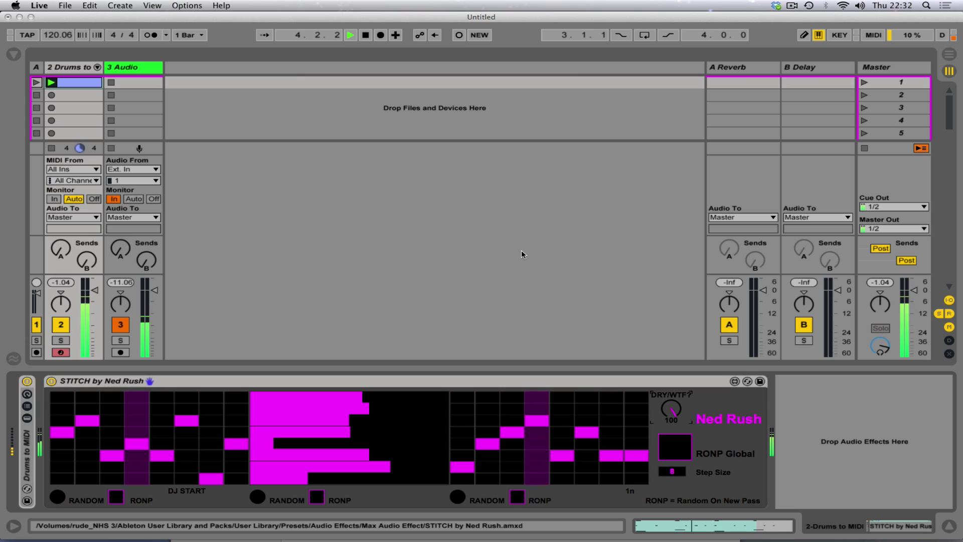
Stop playback, flatten the first and third sequencers onto the bottom row, and redraw the middle FX sliders
{"action": "key", "text": "space"}
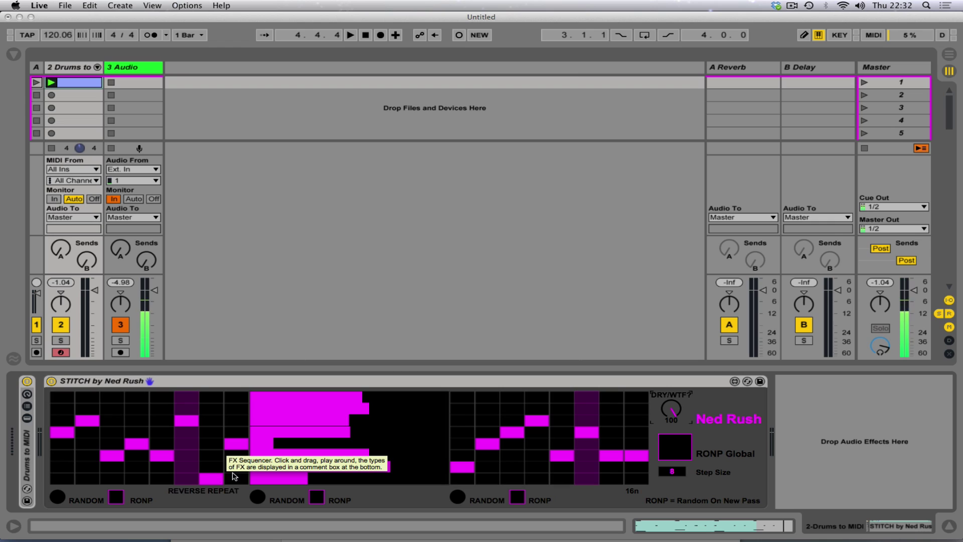
{"action": "left_click_drag", "start_coordinate": [234, 480], "coordinate": [63, 479]}
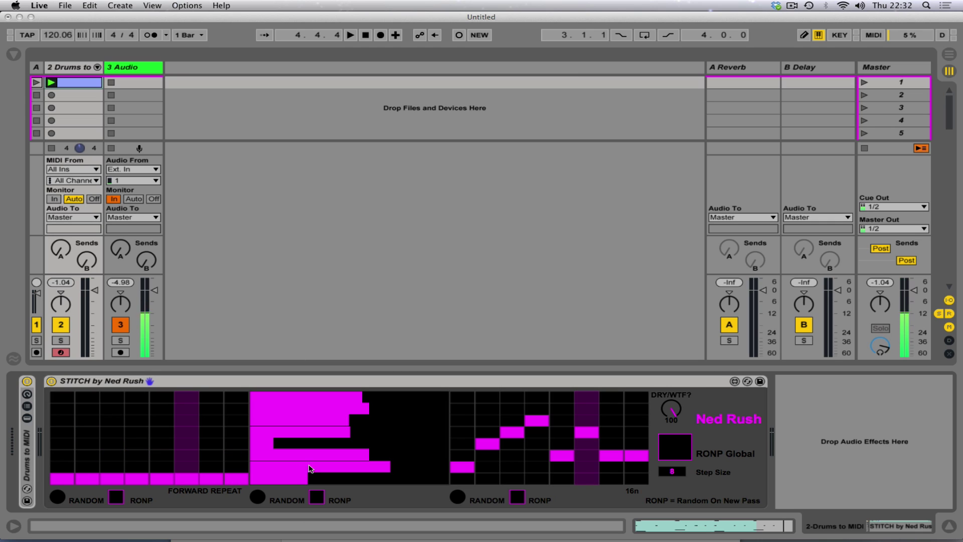
{"action": "mouse_move", "coordinate": [383, 480]}
{"action": "left_mouse_down"}
{"action": "mouse_move", "coordinate": [299, 475]}
{"action": "mouse_move", "coordinate": [291, 456]}
{"action": "mouse_move", "coordinate": [312, 413]}
{"action": "mouse_move", "coordinate": [337, 482]}
{"action": "mouse_move", "coordinate": [345, 386]}
{"action": "left_mouse_up"}
{"action": "left_click_drag", "start_coordinate": [466, 481], "coordinate": [649, 482]}
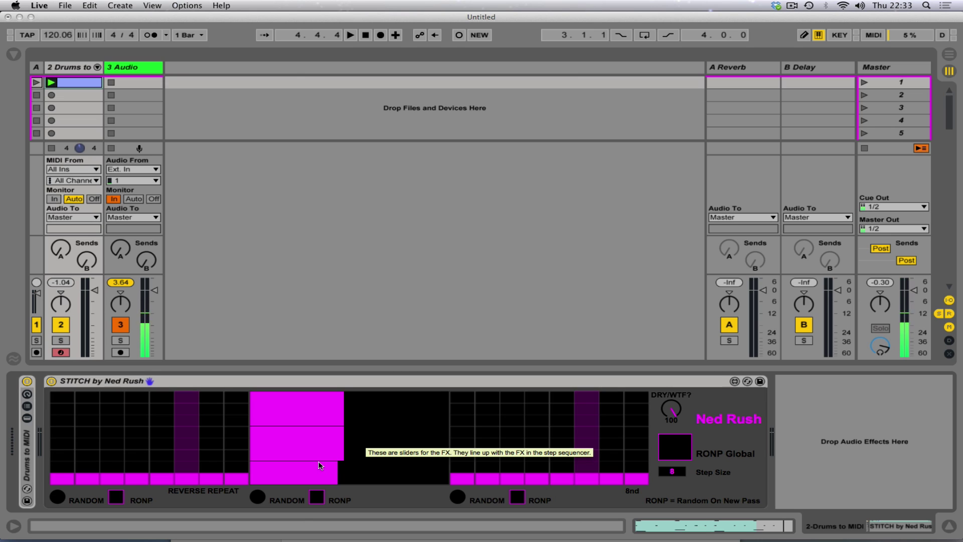
Raise all eight third-sequencer steps to mid-height and shorten the bottom middle FX slider
{"action": "left_click", "coordinate": [466, 448]}
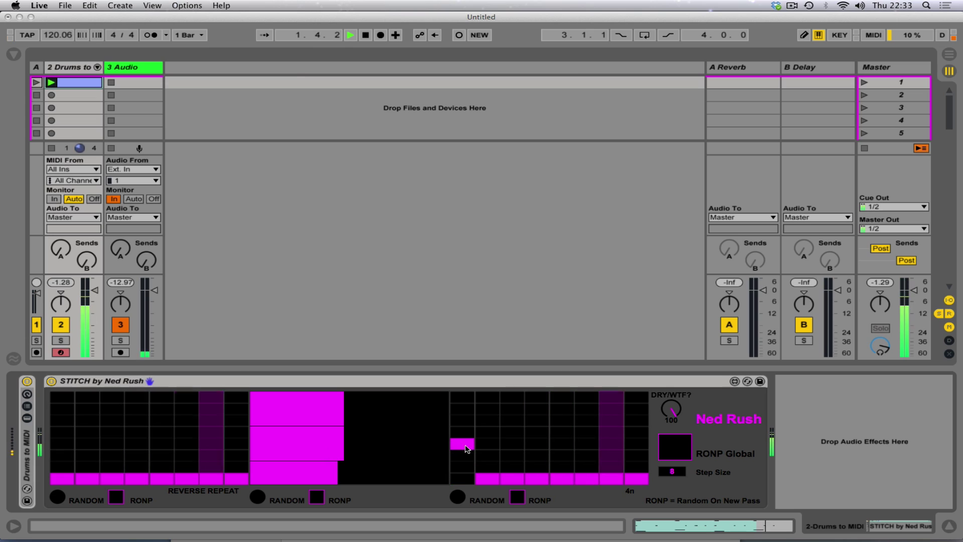
{"action": "mouse_move", "coordinate": [466, 448]}
{"action": "left_mouse_down"}
{"action": "mouse_move", "coordinate": [526, 443]}
{"action": "mouse_move", "coordinate": [496, 446]}
{"action": "left_mouse_up"}
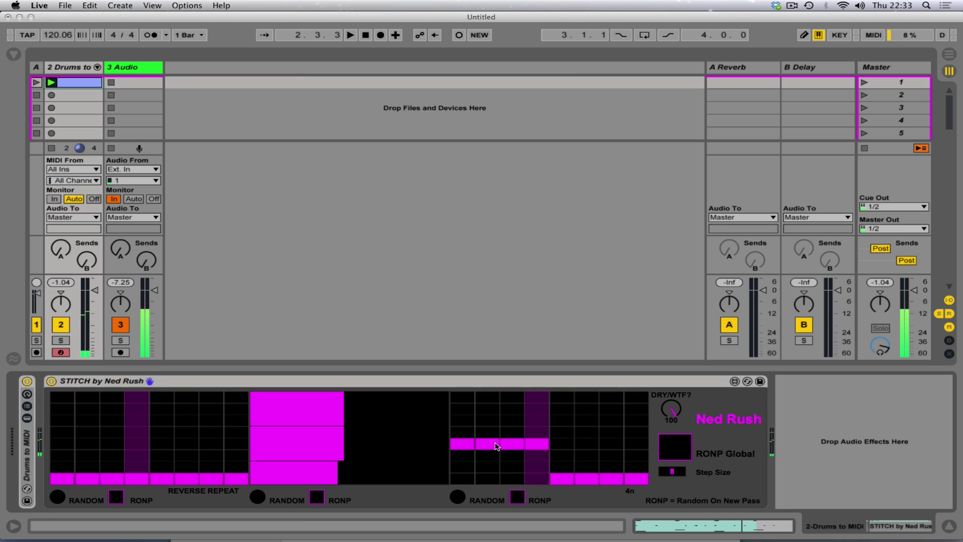
{"action": "left_click", "coordinate": [74, 472]}
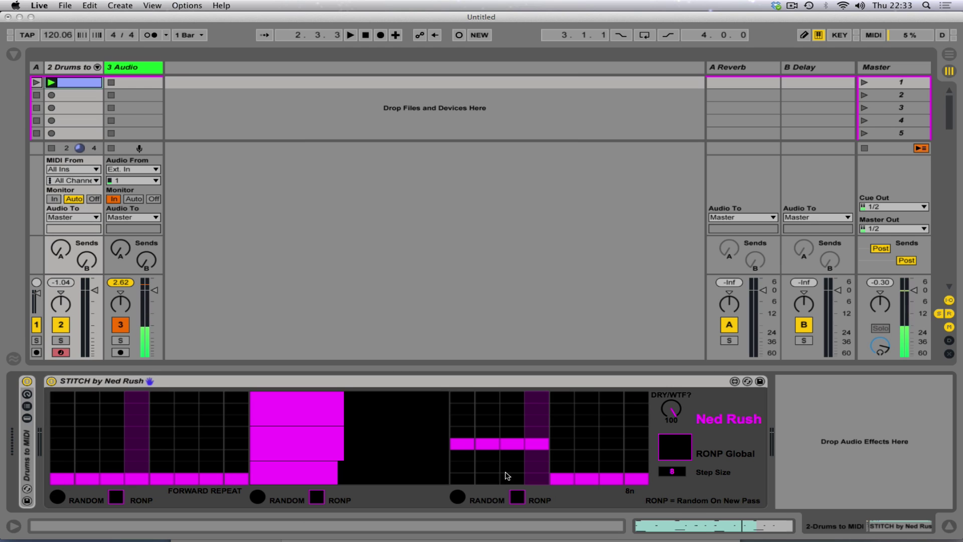
{"action": "left_click_drag", "start_coordinate": [479, 448], "coordinate": [636, 448]}
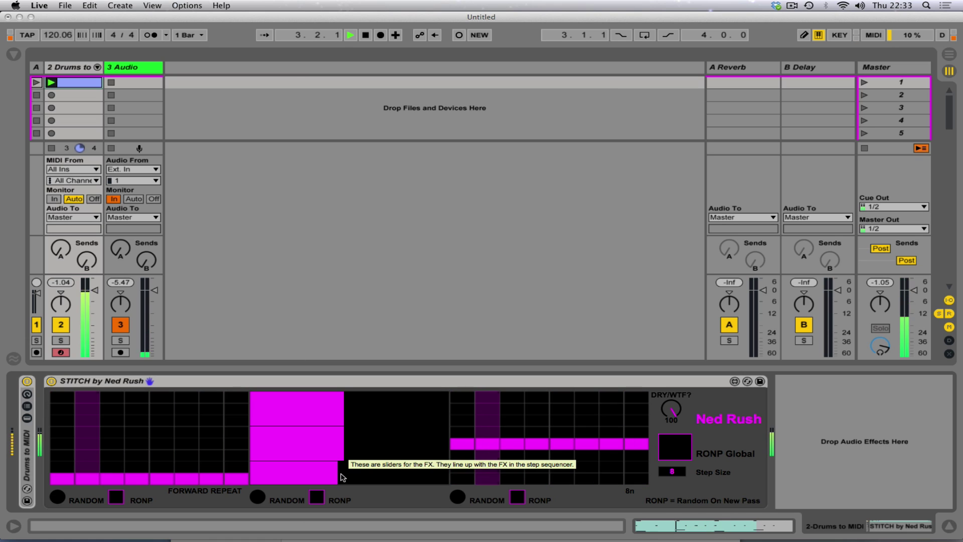
{"action": "left_click_drag", "start_coordinate": [339, 479], "coordinate": [315, 481]}
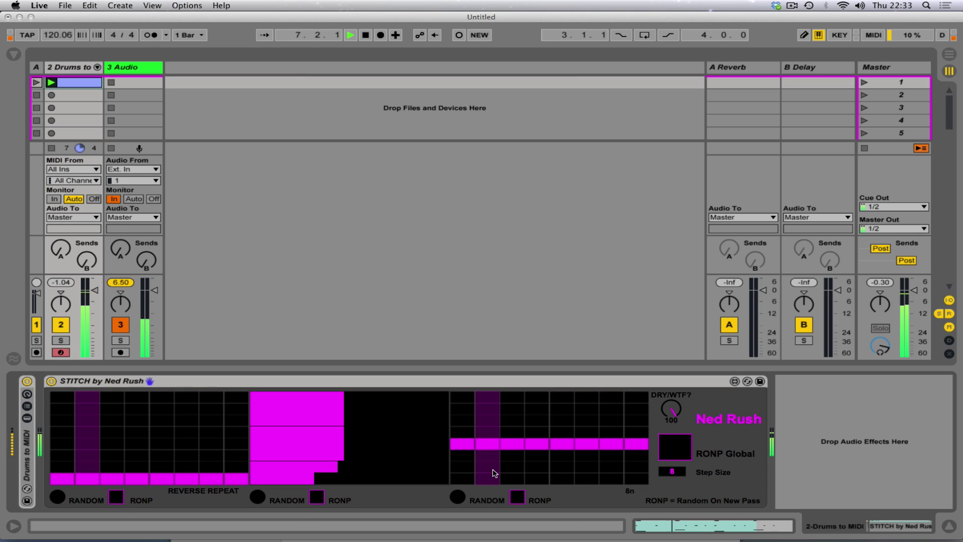
Move third-sequencer steps 2, 4, 6 and 8 up one row
{"action": "left_click", "coordinate": [489, 422]}
{"action": "left_click", "coordinate": [535, 423]}
{"action": "left_click", "coordinate": [593, 422]}
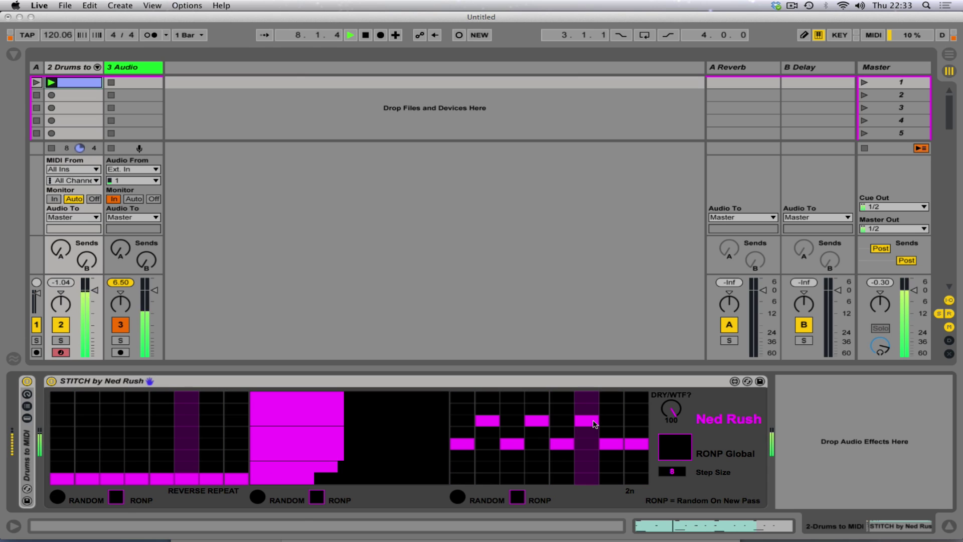
{"action": "left_click", "coordinate": [631, 422]}
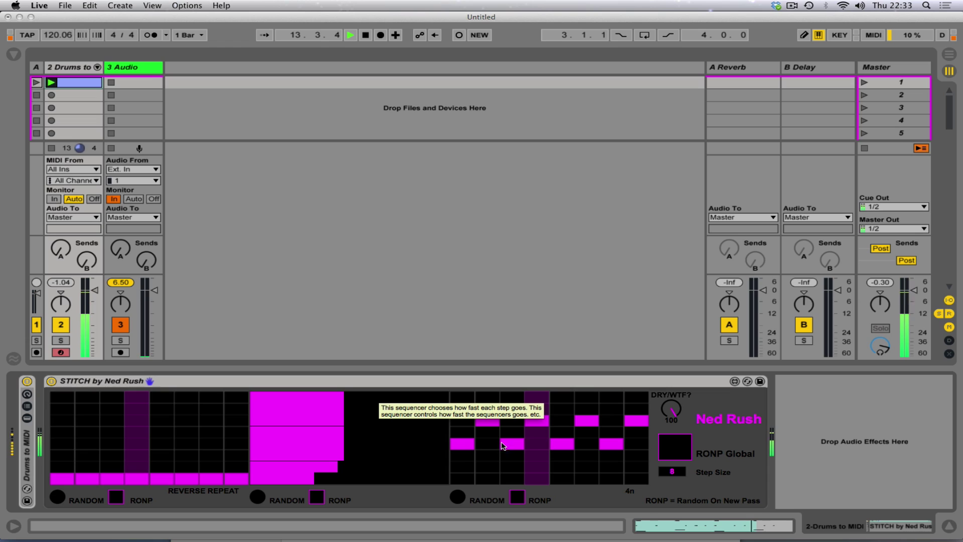
Lower third-sequencer step 3, raise first-sequencer steps 4 and 6, and shorten the bottom and third FX sliders
{"action": "left_click", "coordinate": [521, 467]}
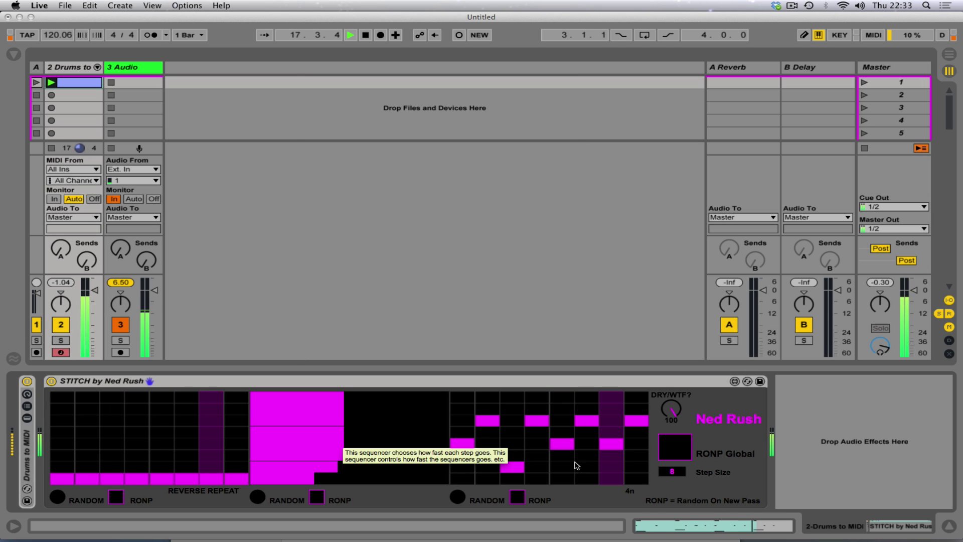
{"action": "left_click", "coordinate": [140, 467]}
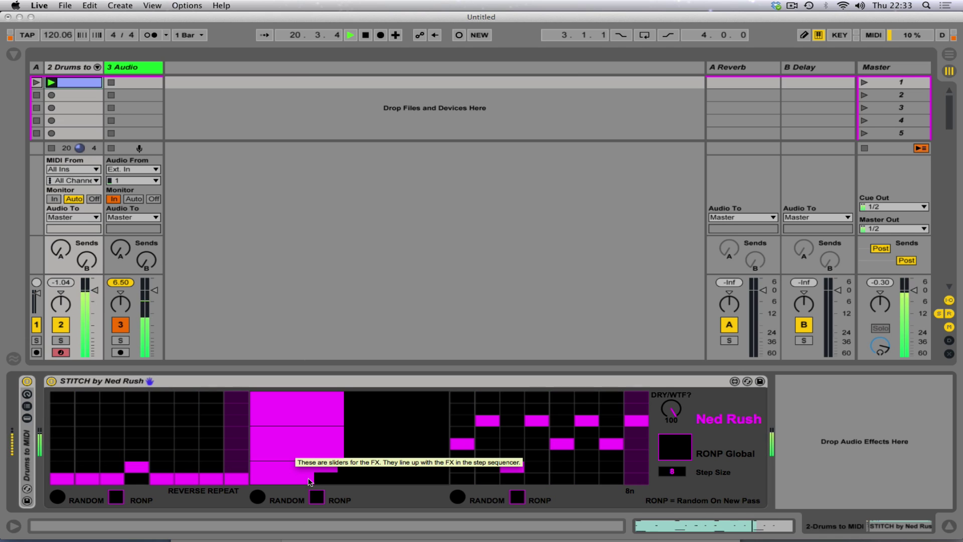
{"action": "left_click_drag", "start_coordinate": [311, 482], "coordinate": [294, 482]}
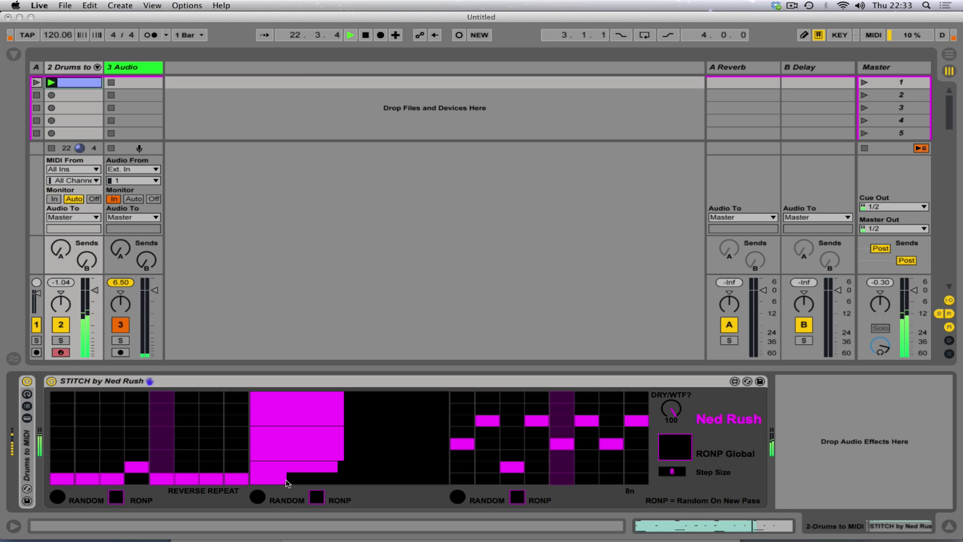
{"action": "left_click_drag", "start_coordinate": [287, 483], "coordinate": [308, 482]}
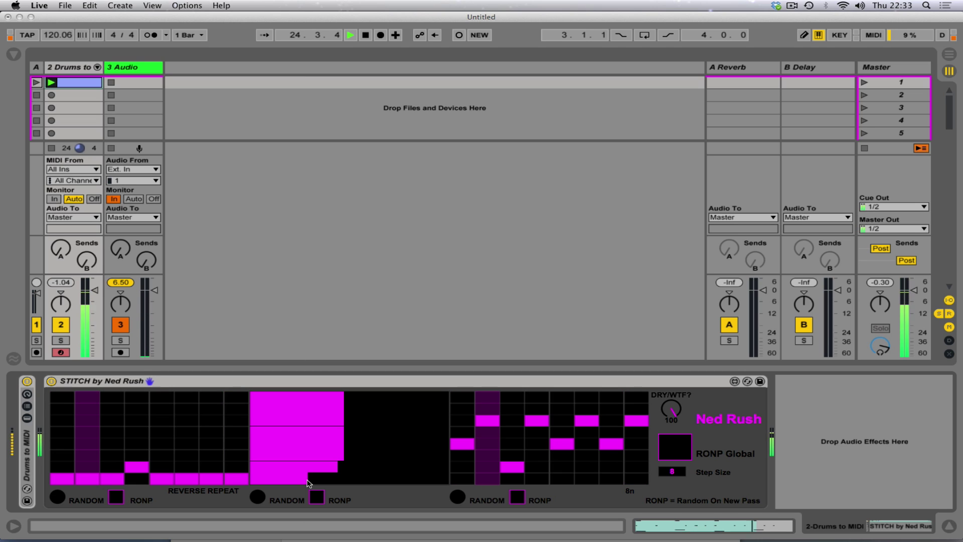
{"action": "left_click", "coordinate": [194, 445]}
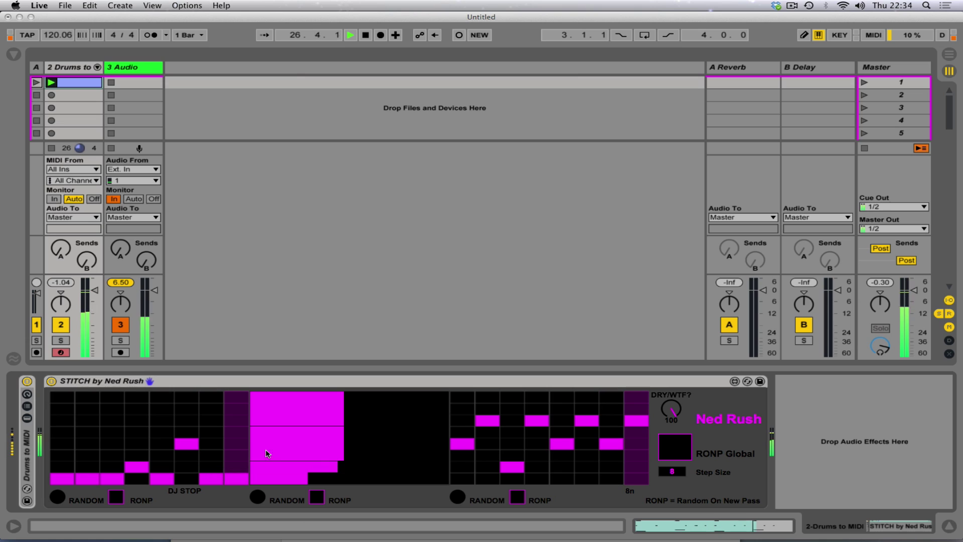
{"action": "left_click_drag", "start_coordinate": [343, 445], "coordinate": [303, 446]}
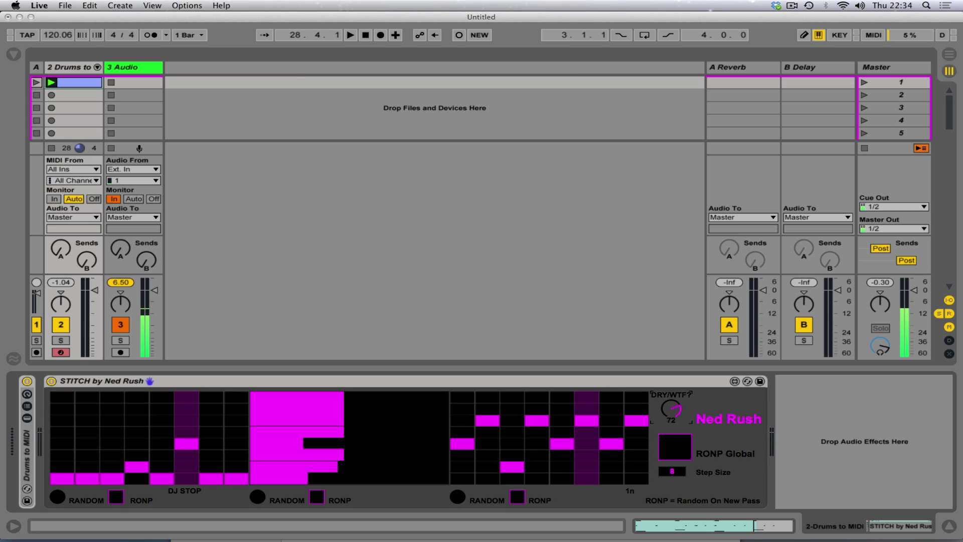
Restart playback, turn DRY/WTF? up to 100, and raise first-sequencer step 7 near the top
{"action": "key", "text": "space"}
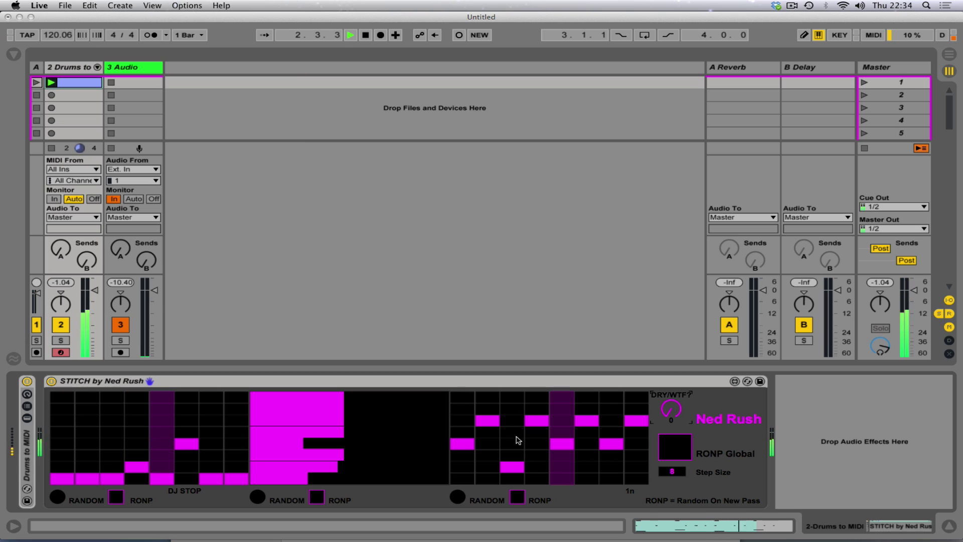
{"action": "left_click_drag", "start_coordinate": [670, 417], "coordinate": [445, 343]}
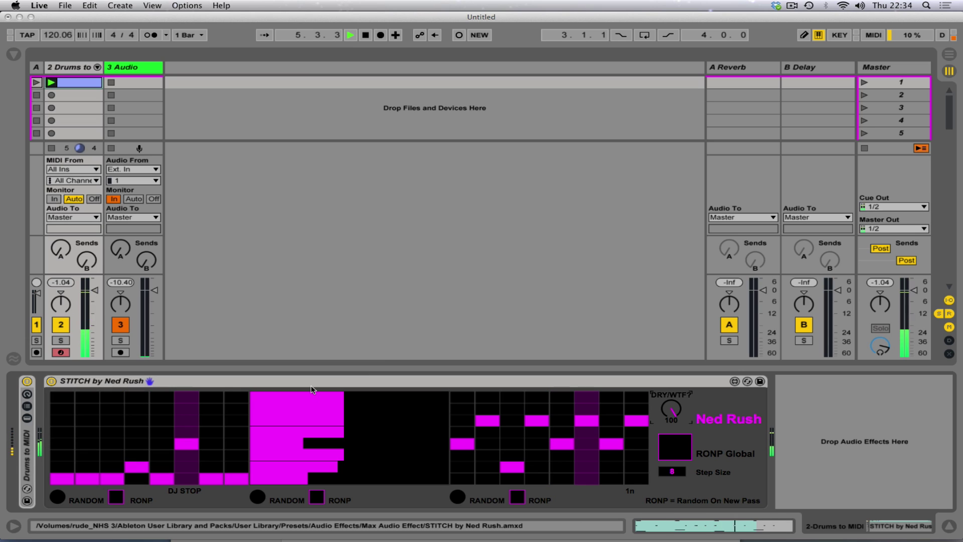
{"action": "left_click", "coordinate": [212, 420]}
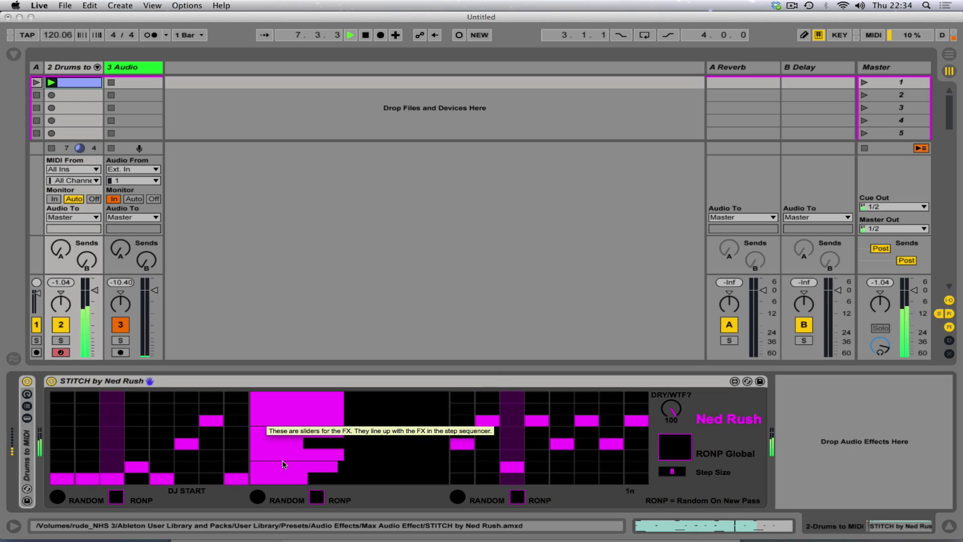
Shorten the bottom and third middle FX sliders and redraw the first and third sequencers as flat lines
{"action": "left_click_drag", "start_coordinate": [282, 466], "coordinate": [269, 470]}
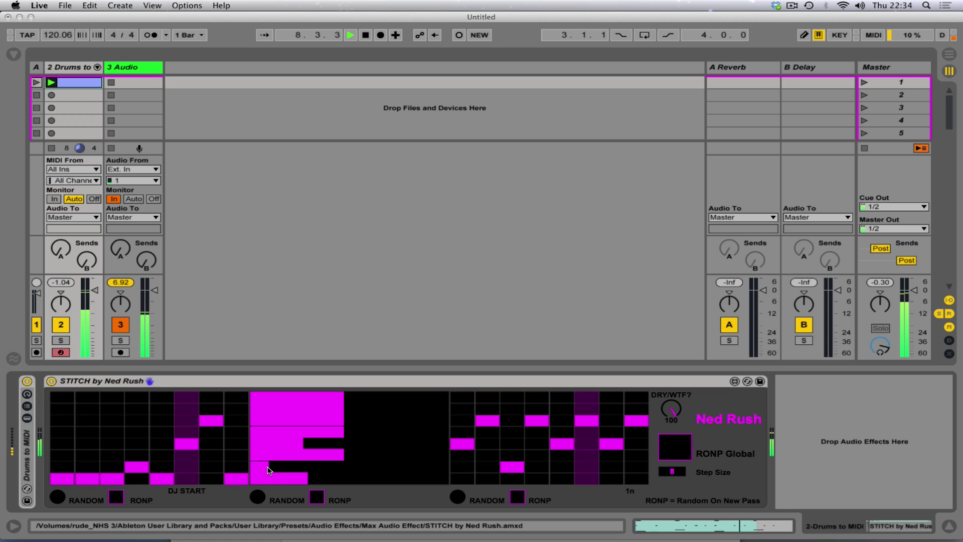
{"action": "left_click_drag", "start_coordinate": [311, 444], "coordinate": [288, 445]}
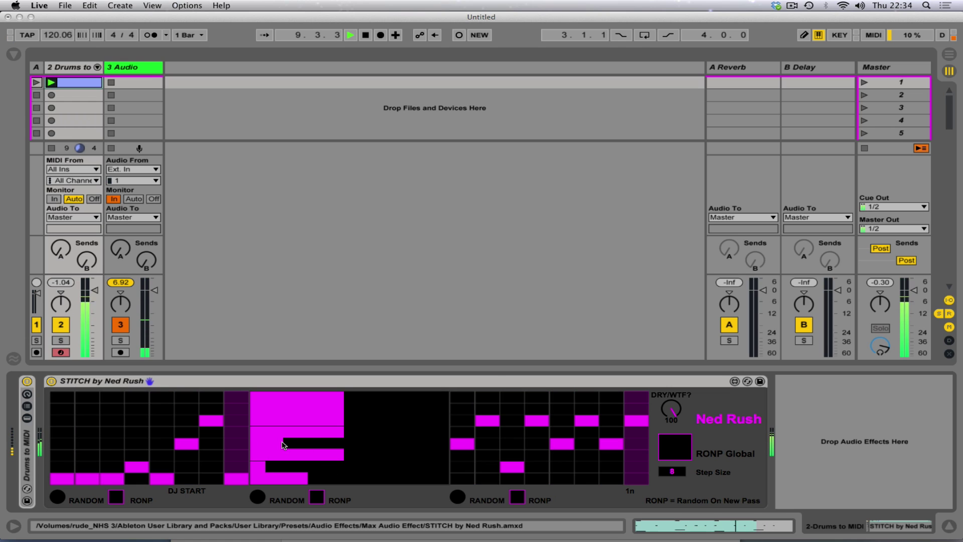
{"action": "left_click_drag", "start_coordinate": [64, 445], "coordinate": [239, 445]}
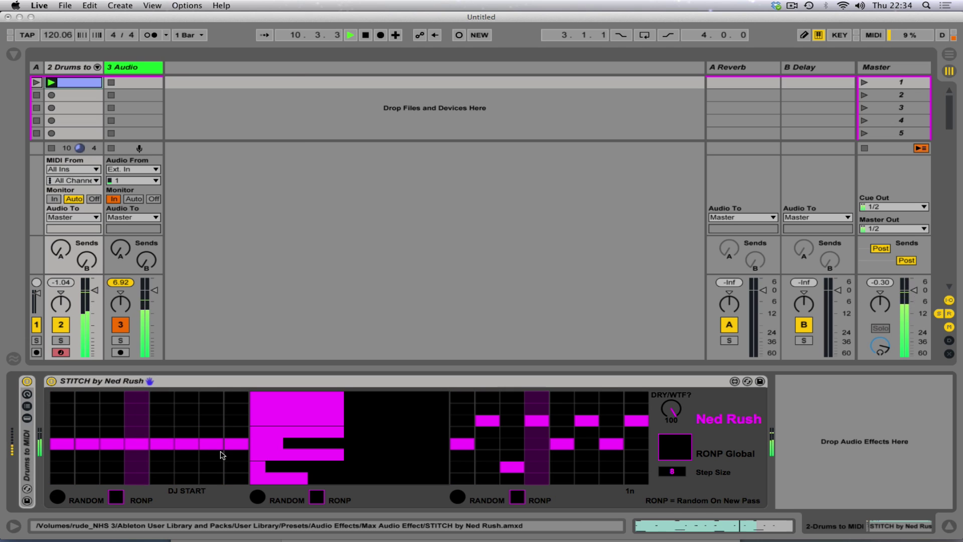
{"action": "left_click_drag", "start_coordinate": [454, 444], "coordinate": [645, 445]}
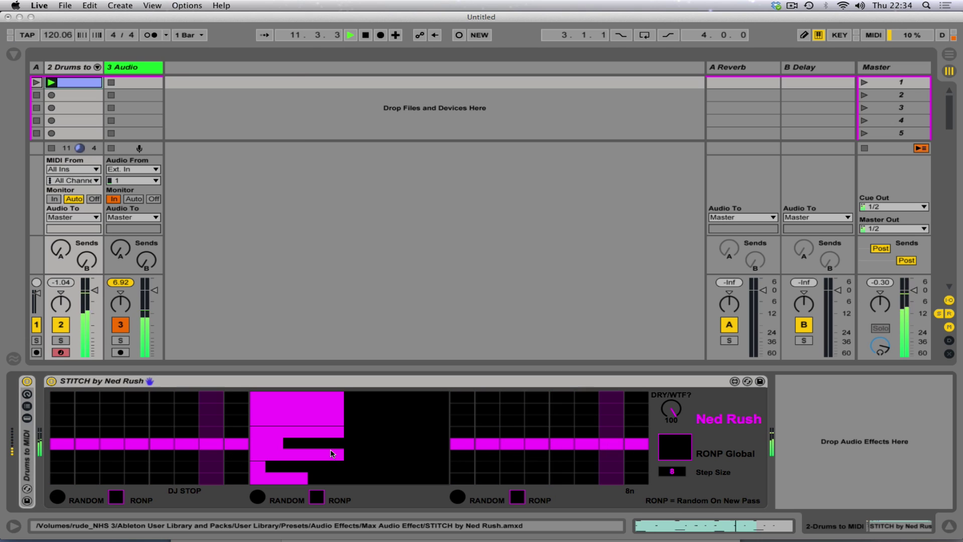
{"action": "left_click_drag", "start_coordinate": [280, 445], "coordinate": [269, 445]}
Lower alternate first-sequencer steps into a zigzag and shorten the lower middle FX slider
{"action": "left_click", "coordinate": [87, 455]}
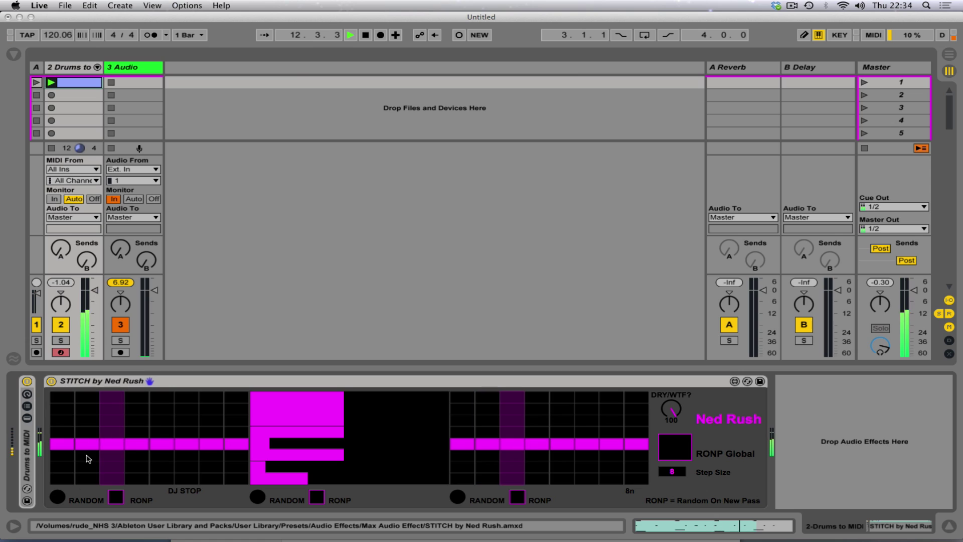
{"action": "left_click", "coordinate": [132, 455]}
{"action": "left_click", "coordinate": [176, 454]}
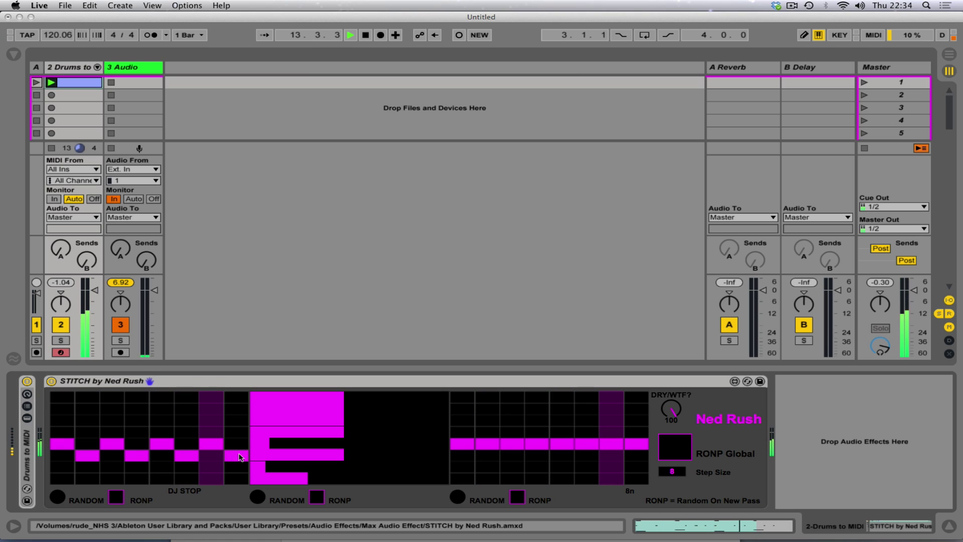
{"action": "left_click", "coordinate": [233, 454]}
{"action": "left_click", "coordinate": [291, 455]}
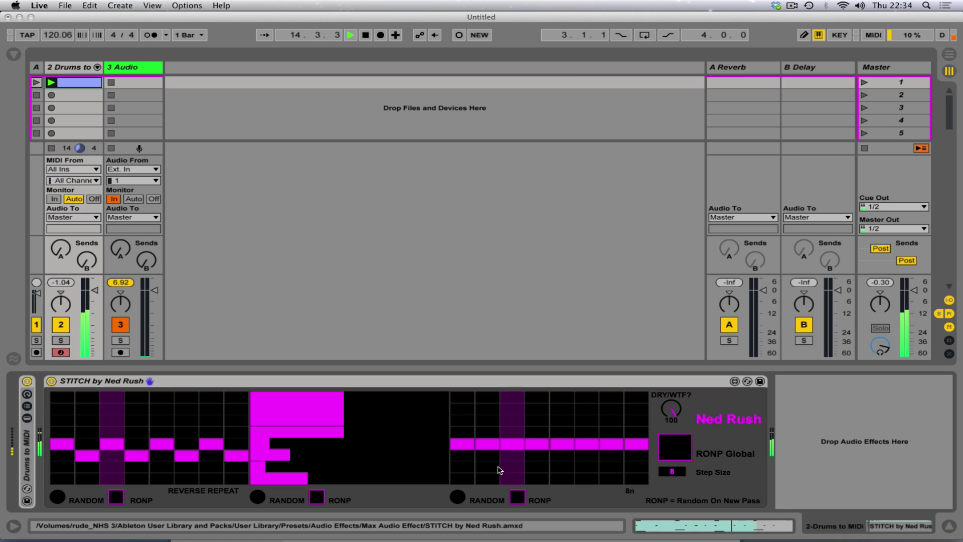
Stagger the third sequencer's steps onto the lower rows
{"action": "left_click", "coordinate": [489, 479]}
{"action": "left_click", "coordinate": [536, 467]}
{"action": "left_click", "coordinate": [587, 467]}
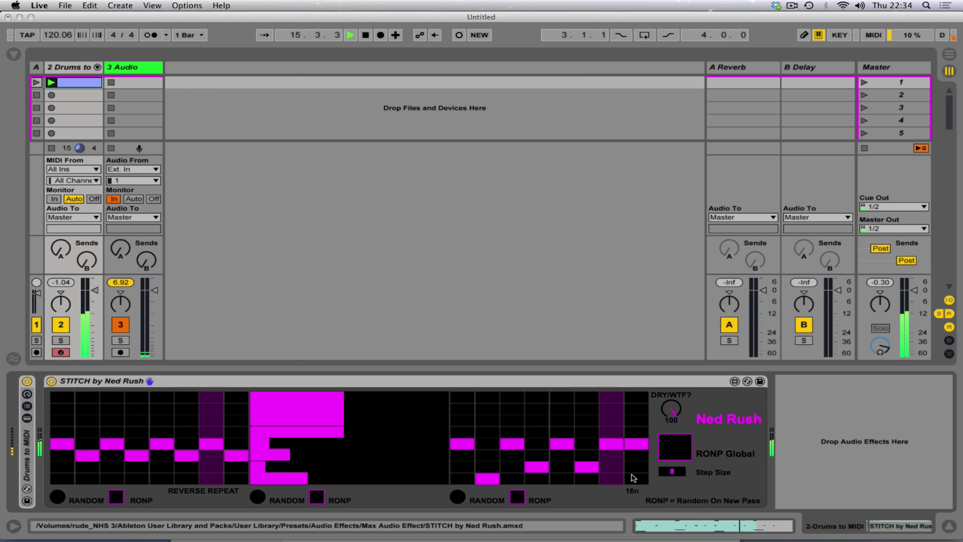
{"action": "left_click", "coordinate": [636, 479]}
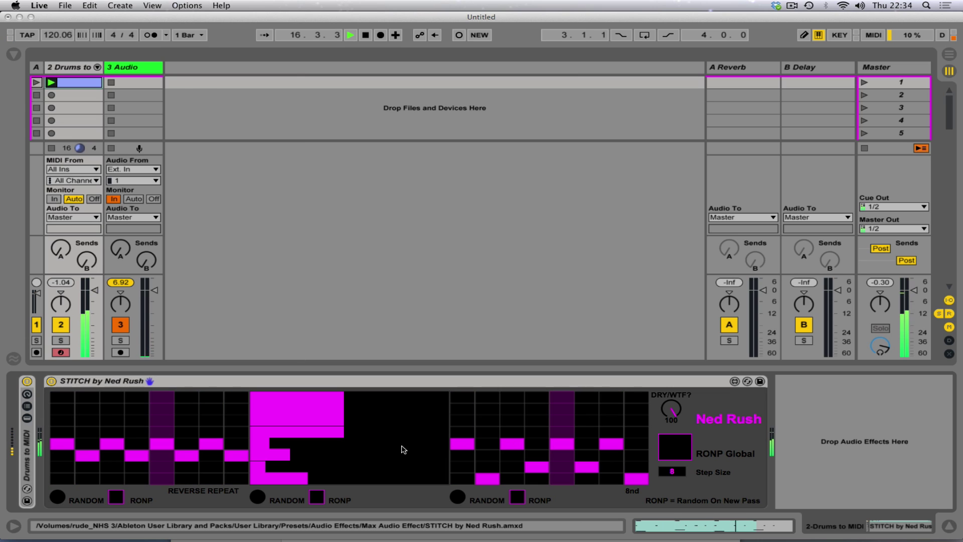
Stretch the middle FX slider bar much further right
{"action": "left_click", "coordinate": [271, 455]}
{"action": "left_click", "coordinate": [399, 455]}
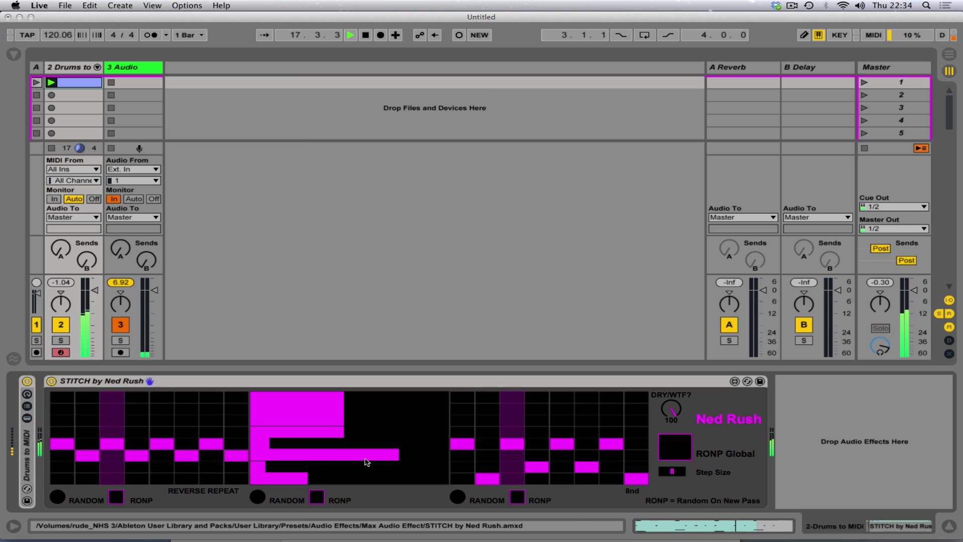
{"action": "left_click", "coordinate": [287, 454]}
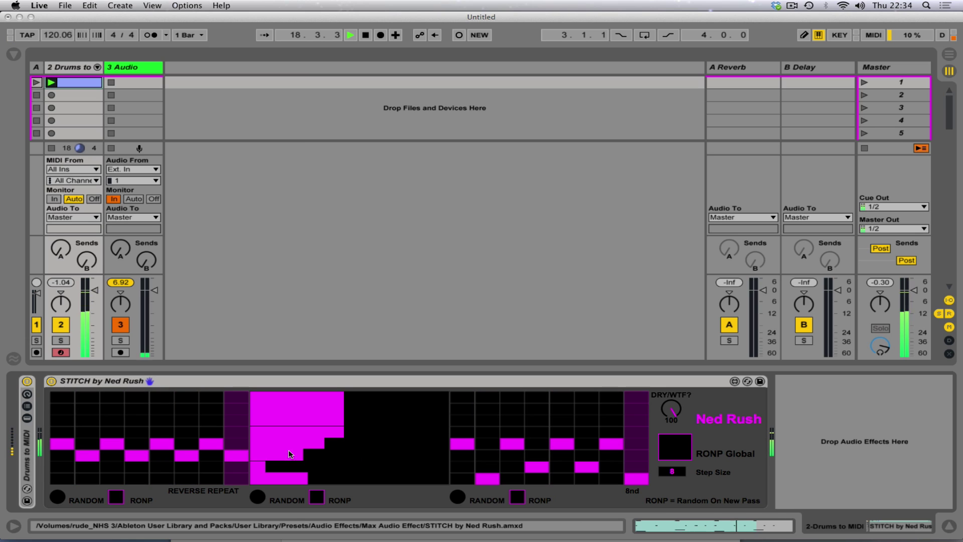
{"action": "mouse_move", "coordinate": [277, 456]}
{"action": "left_mouse_down"}
{"action": "mouse_move", "coordinate": [439, 455]}
{"action": "mouse_move", "coordinate": [258, 456]}
{"action": "mouse_move", "coordinate": [286, 443]}
{"action": "mouse_move", "coordinate": [407, 445]}
{"action": "mouse_move", "coordinate": [382, 446]}
{"action": "left_mouse_up"}
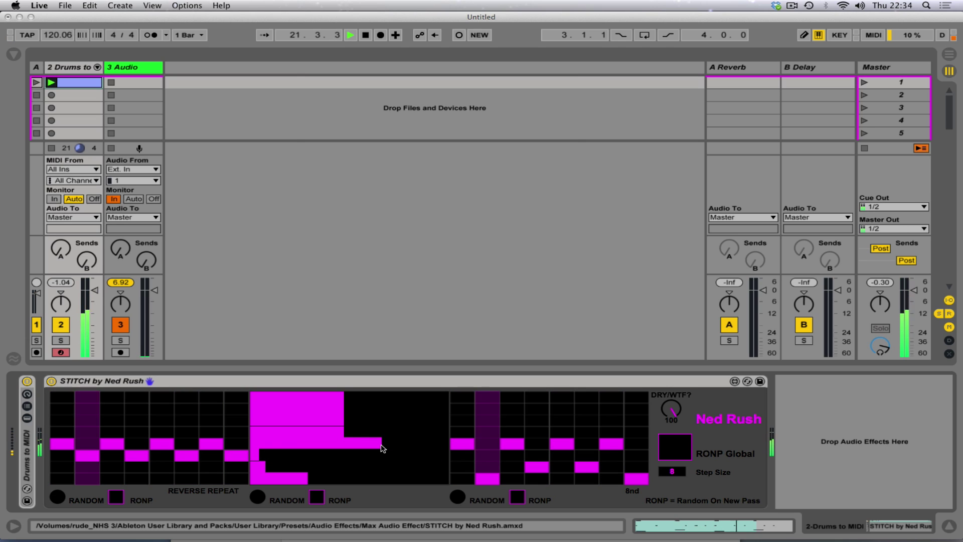
Lower third-sequencer steps 1, 5 and 7, putting step 5 on the bottom row
{"action": "left_click", "coordinate": [458, 467]}
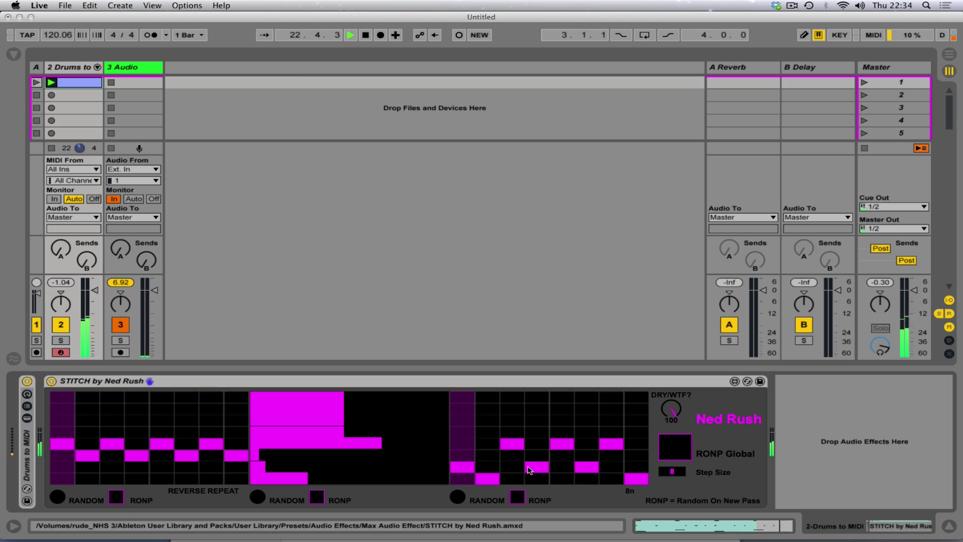
{"action": "left_click", "coordinate": [571, 478]}
{"action": "left_click", "coordinate": [609, 455]}
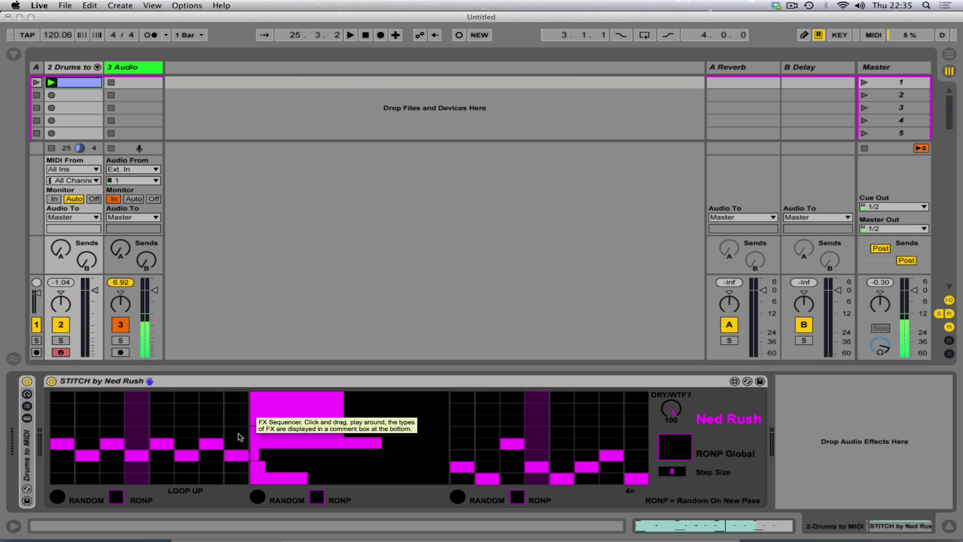
Redraw the third sequencer along the top row, then alternate its steps between two rows
{"action": "mouse_move", "coordinate": [241, 432]}
{"action": "left_mouse_down"}
{"action": "mouse_move", "coordinate": [45, 417]}
{"action": "mouse_move", "coordinate": [59, 431]}
{"action": "mouse_move", "coordinate": [244, 434]}
{"action": "left_mouse_up"}
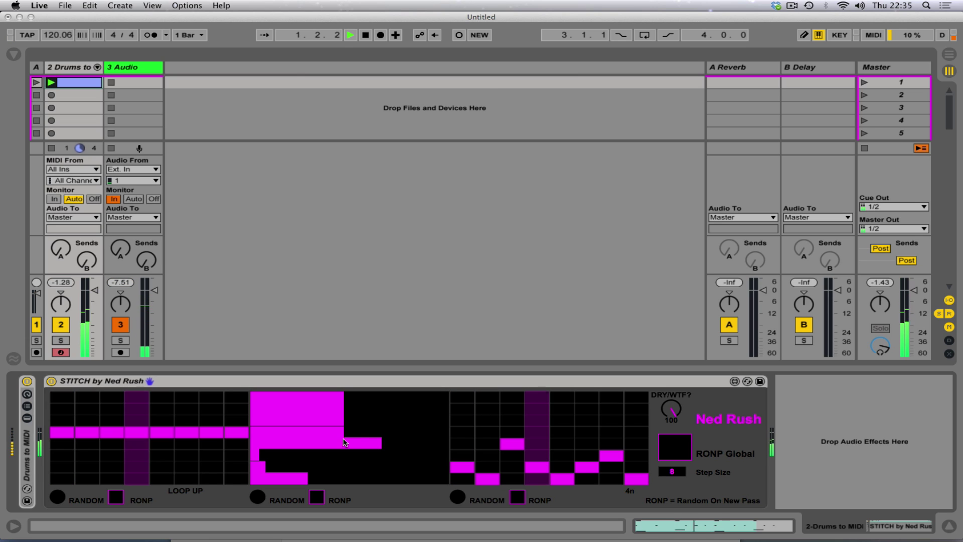
{"action": "left_click", "coordinate": [462, 420]}
{"action": "left_click_drag", "start_coordinate": [508, 420], "coordinate": [636, 420]}
{"action": "left_click", "coordinate": [492, 444]}
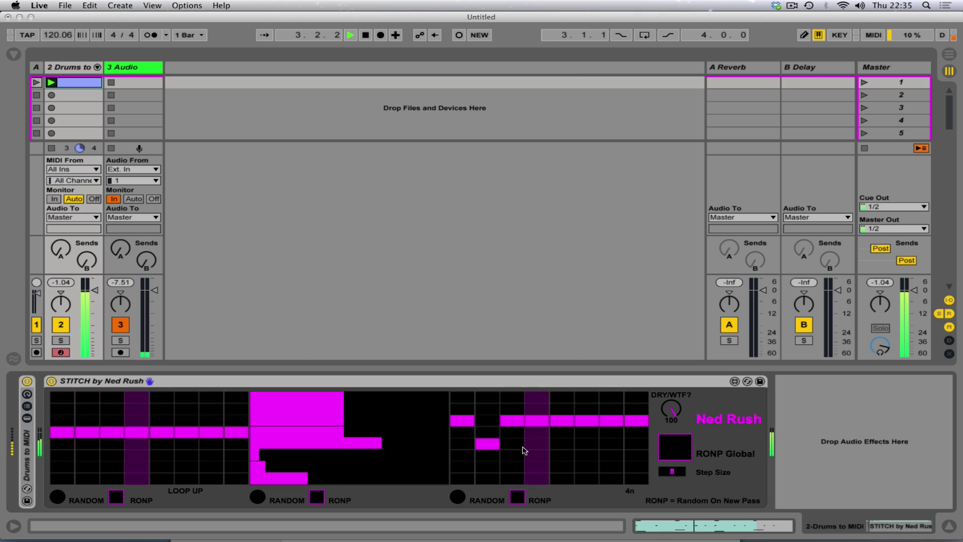
{"action": "left_click", "coordinate": [536, 444]}
{"action": "left_click", "coordinate": [586, 444]}
{"action": "left_click", "coordinate": [636, 445]}
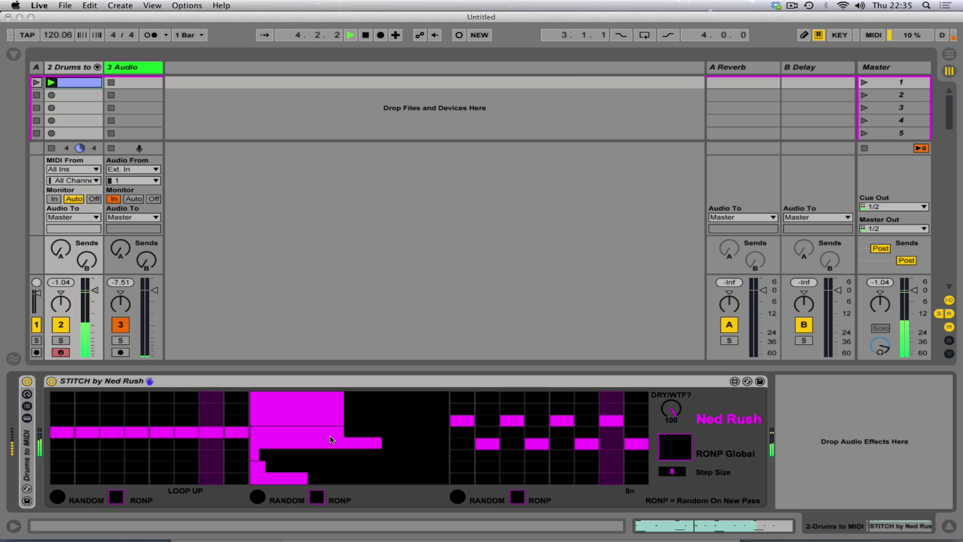
Shorten a middle FX slider and set the first sequencer's alternate steps onto a higher row
{"action": "left_click_drag", "start_coordinate": [333, 437], "coordinate": [280, 437]}
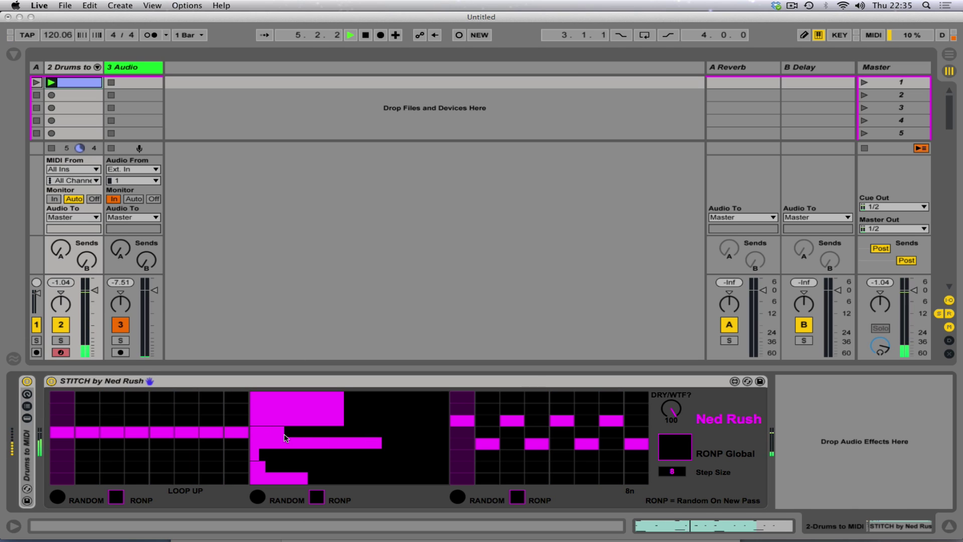
{"action": "left_click", "coordinate": [88, 444]}
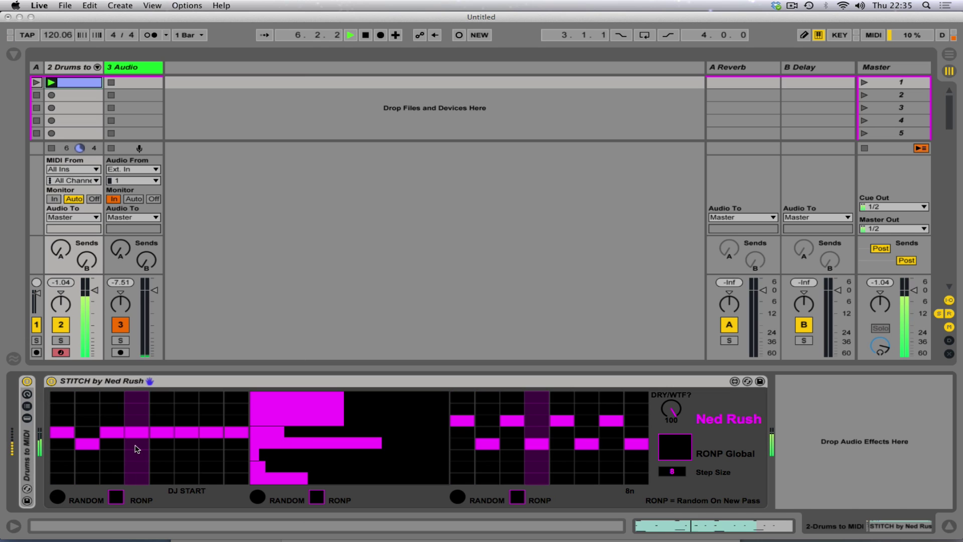
{"action": "left_click", "coordinate": [136, 445]}
{"action": "left_click", "coordinate": [191, 444]}
{"action": "left_click", "coordinate": [235, 444]}
{"action": "left_click", "coordinate": [294, 444]}
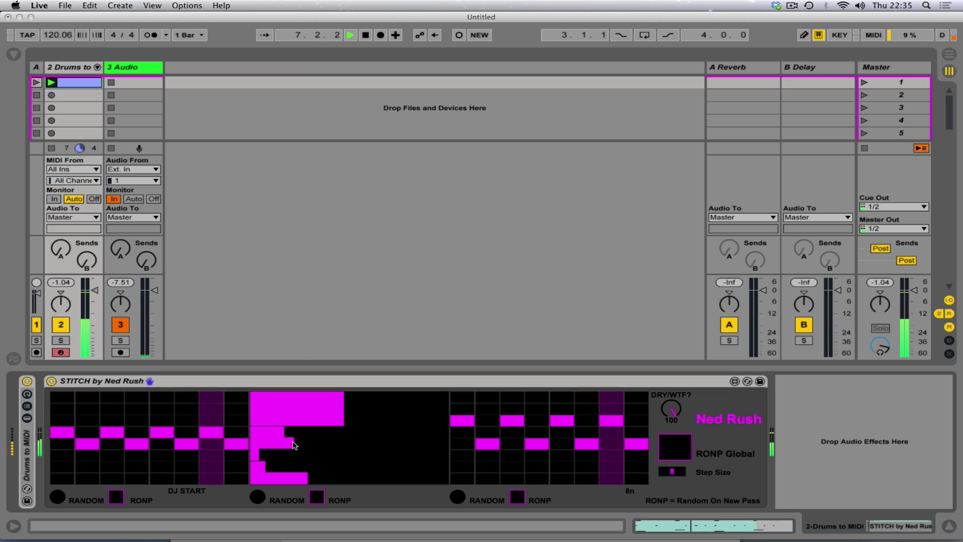
{"action": "left_click", "coordinate": [87, 421]}
{"action": "left_click", "coordinate": [137, 420]}
{"action": "left_click", "coordinate": [187, 420]}
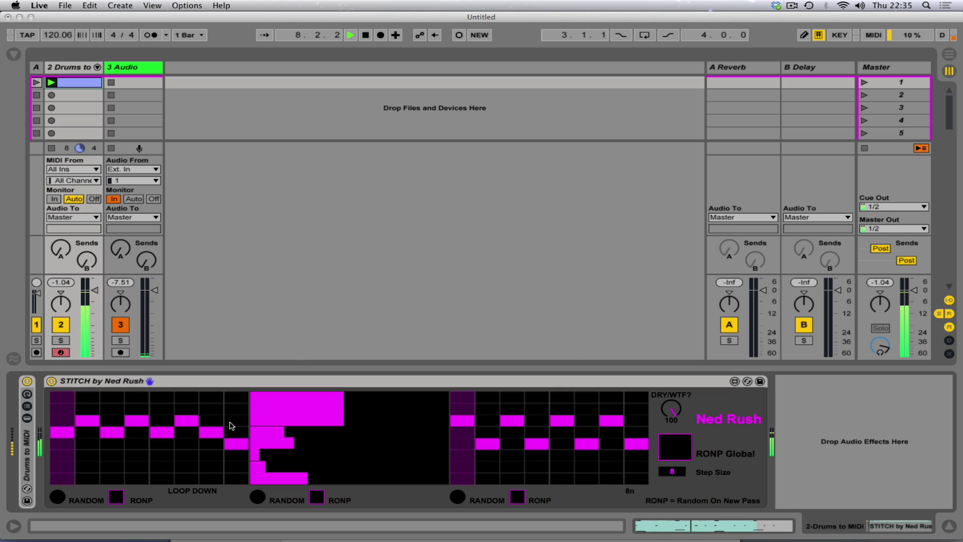
{"action": "left_click", "coordinate": [236, 421]}
Retune the lengths of the second and third middle FX sliders
{"action": "left_click_drag", "start_coordinate": [268, 420], "coordinate": [430, 423]}
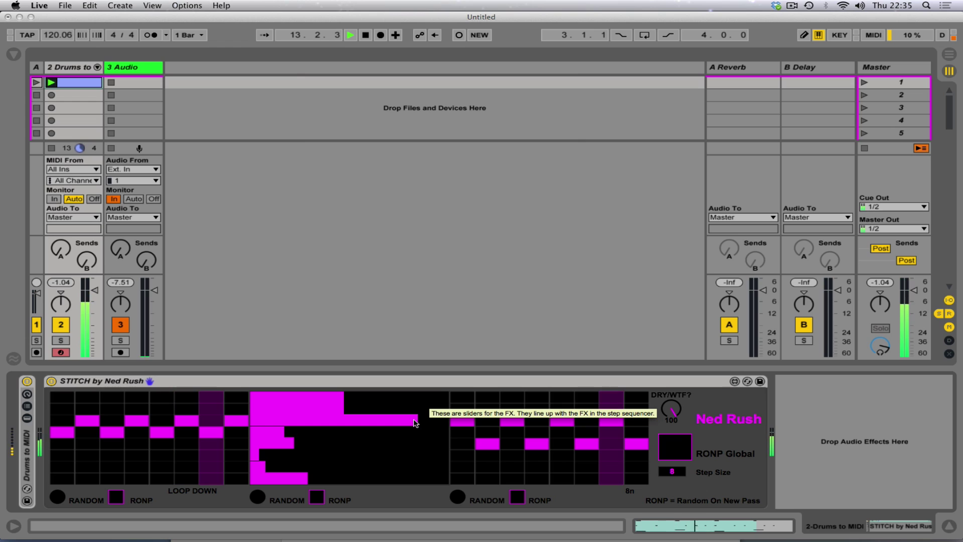
{"action": "mouse_move", "coordinate": [284, 444]}
{"action": "left_mouse_down"}
{"action": "mouse_move", "coordinate": [261, 431]}
{"action": "mouse_move", "coordinate": [314, 438]}
{"action": "left_mouse_up"}
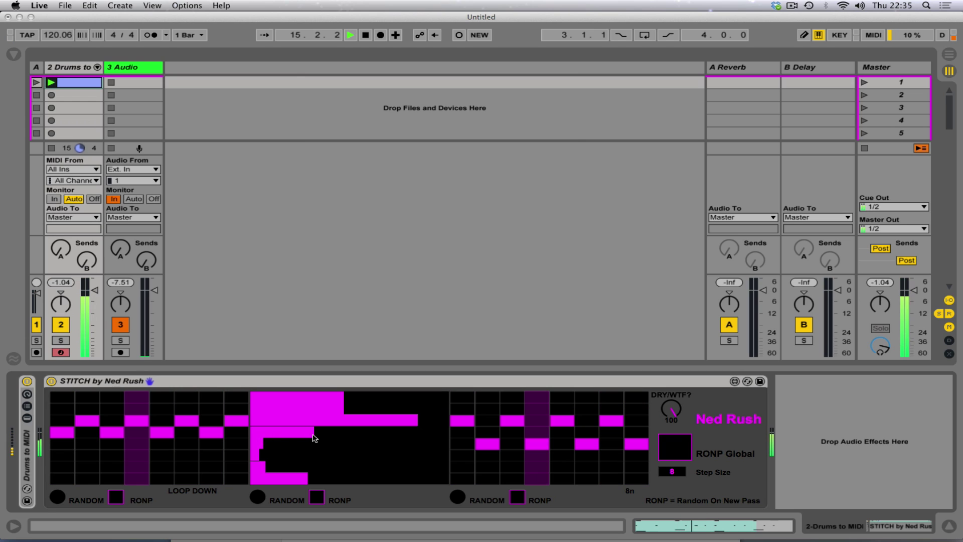
{"action": "mouse_move", "coordinate": [416, 423]}
{"action": "left_mouse_down"}
{"action": "mouse_move", "coordinate": [354, 423]}
{"action": "mouse_move", "coordinate": [434, 421]}
{"action": "left_mouse_up"}
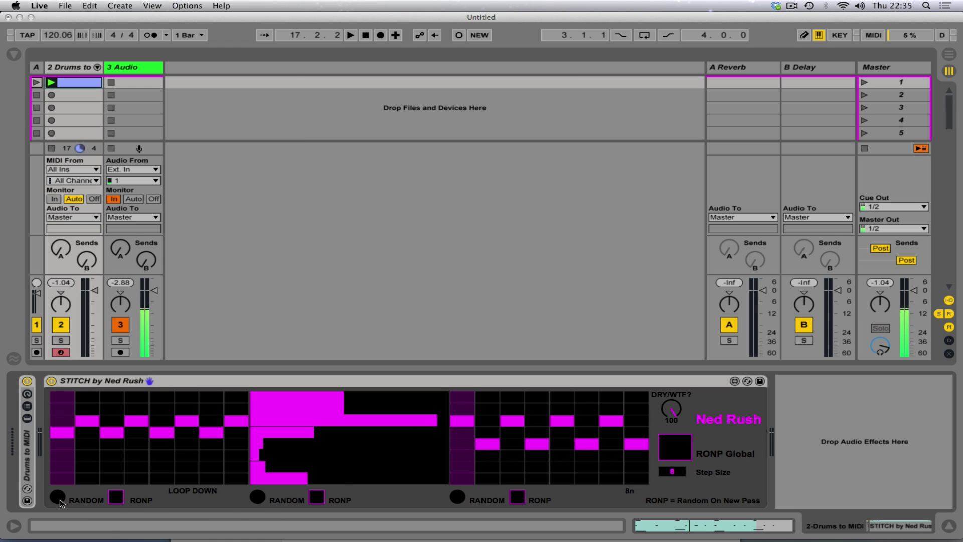
Randomize the first sequencer's pattern ten times over
{"action": "left_click", "coordinate": [58, 498]}
{"action": "left_click", "coordinate": [59, 498]}
{"action": "left_click", "coordinate": [58, 498]}
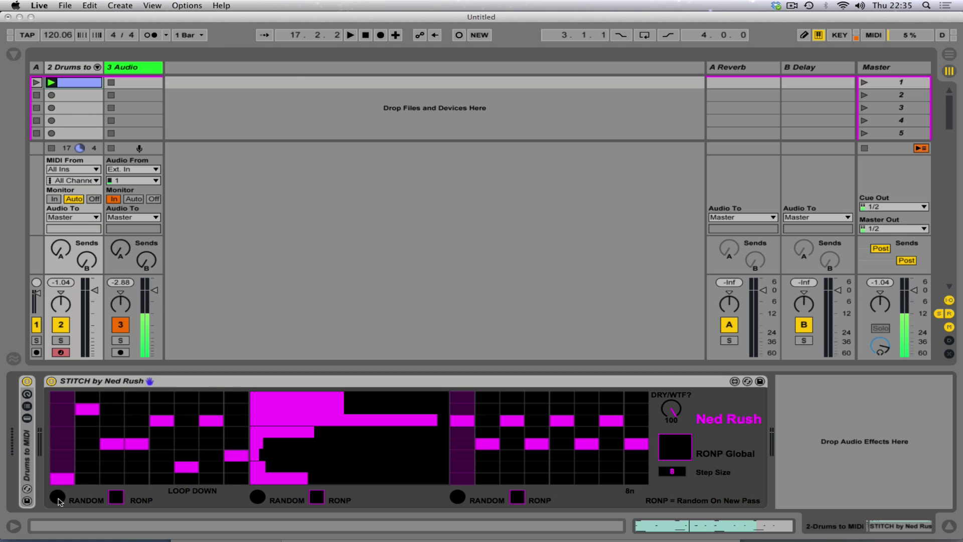
{"action": "left_click", "coordinate": [58, 499]}
{"action": "left_click", "coordinate": [58, 499]}
{"action": "left_click", "coordinate": [58, 498]}
{"action": "left_click", "coordinate": [58, 498]}
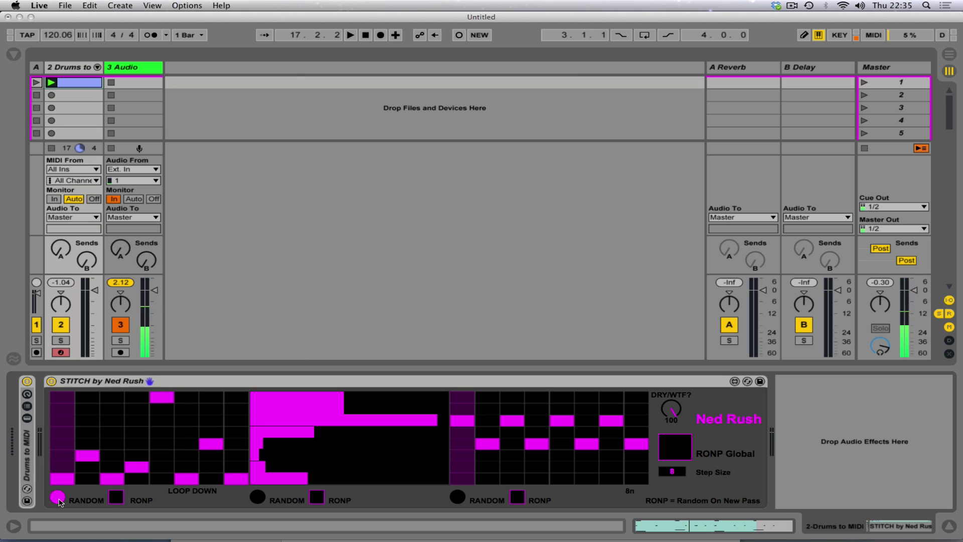
{"action": "left_click", "coordinate": [58, 498]}
{"action": "left_click", "coordinate": [58, 498]}
{"action": "left_click", "coordinate": [58, 499]}
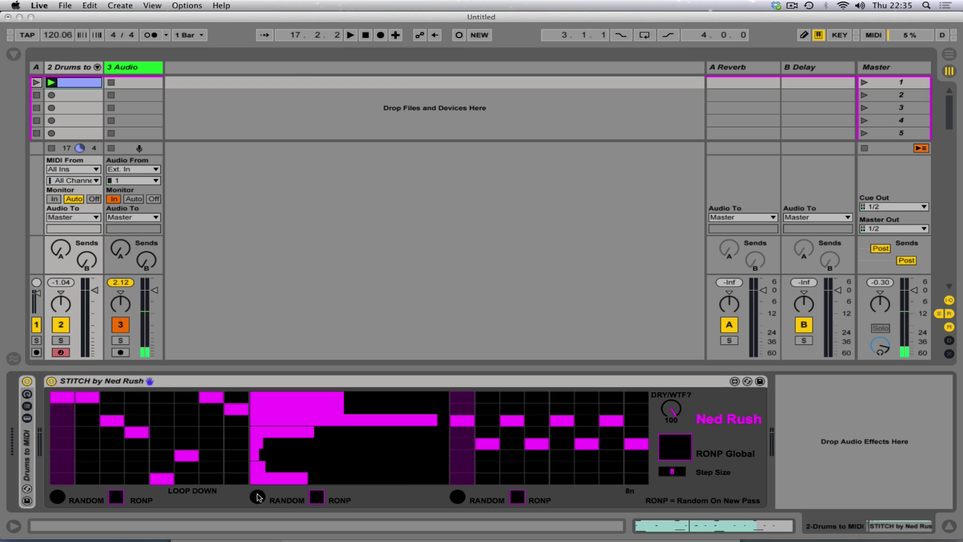
Randomize the middle FX slider lengths and the third sequencer's steps
{"action": "left_click", "coordinate": [258, 498]}
{"action": "left_click", "coordinate": [257, 498]}
{"action": "left_click", "coordinate": [458, 499]}
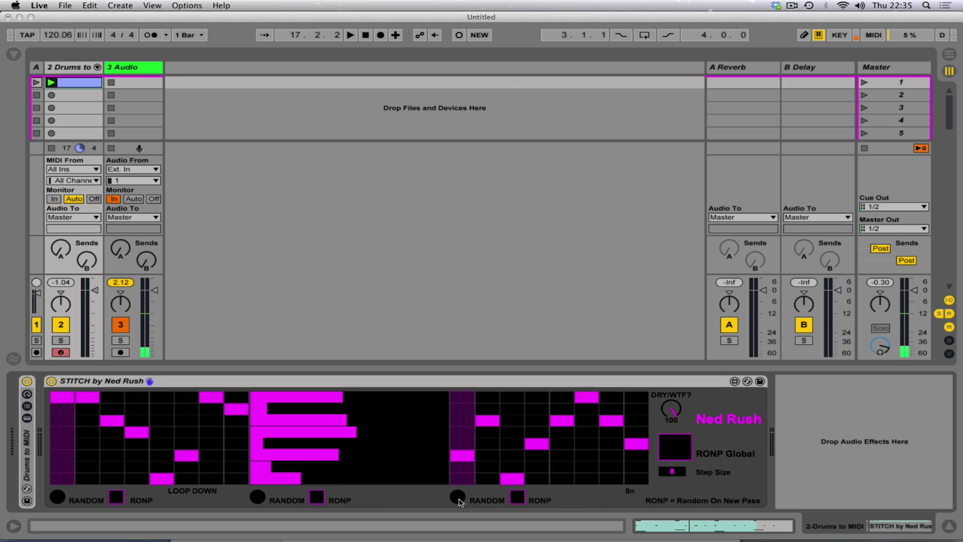
{"action": "left_click", "coordinate": [458, 498]}
{"action": "left_click", "coordinate": [459, 498]}
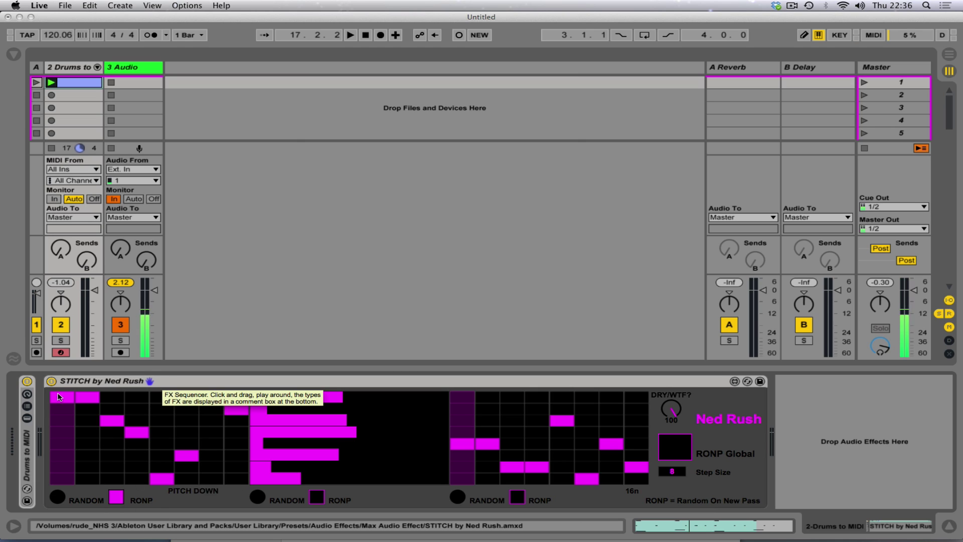
Restart playback, flatten the third and first sequencers onto single rows, and turn off the first section's RONP
{"action": "key", "text": "space"}
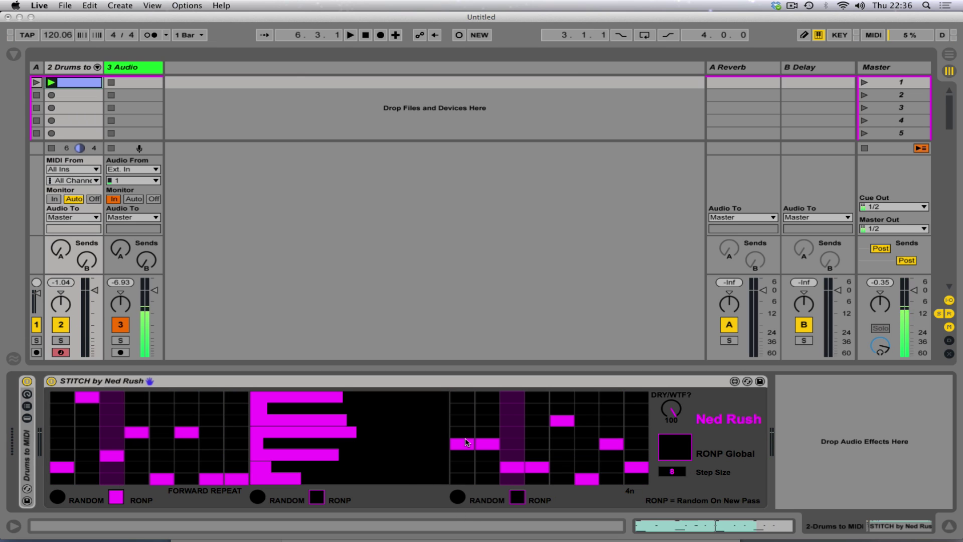
{"action": "left_click_drag", "start_coordinate": [460, 447], "coordinate": [633, 446]}
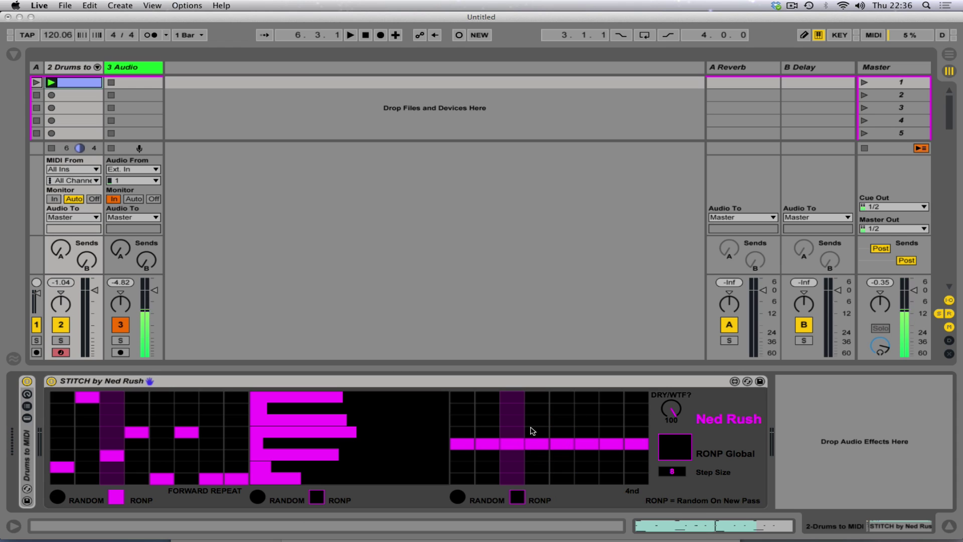
{"action": "left_click_drag", "start_coordinate": [56, 479], "coordinate": [199, 482]}
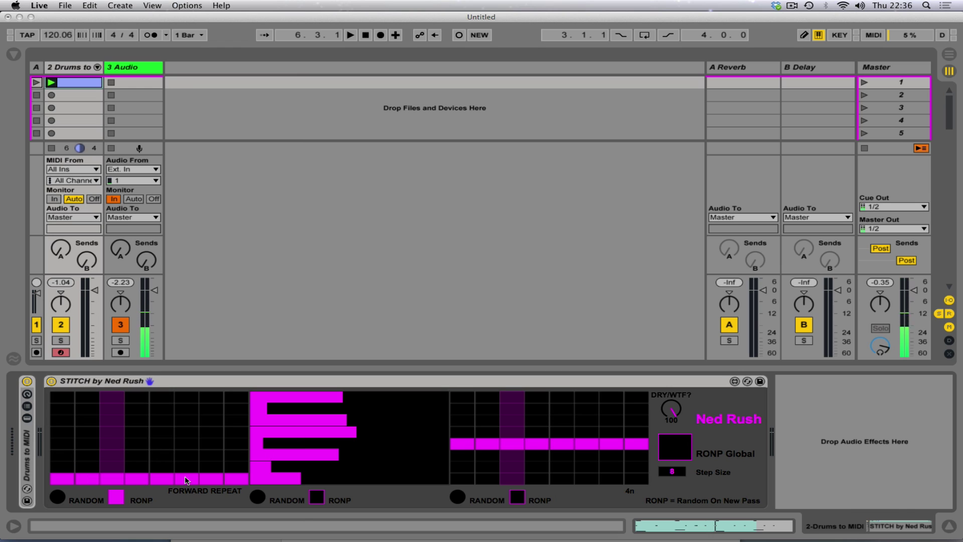
{"action": "left_click", "coordinate": [115, 501]}
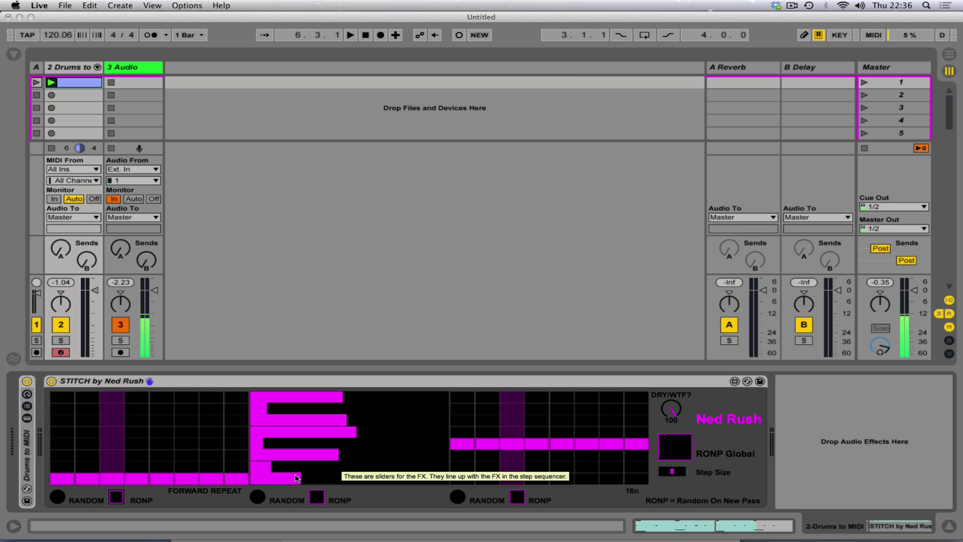
Turn on RONP for the middle section, lengthen its lower FX sliders, and start playback
{"action": "mouse_move", "coordinate": [297, 479]}
{"action": "left_mouse_down"}
{"action": "mouse_move", "coordinate": [255, 476]}
{"action": "mouse_move", "coordinate": [446, 476]}
{"action": "mouse_move", "coordinate": [290, 480]}
{"action": "mouse_move", "coordinate": [263, 466]}
{"action": "mouse_move", "coordinate": [291, 466]}
{"action": "mouse_move", "coordinate": [307, 480]}
{"action": "mouse_move", "coordinate": [359, 392]}
{"action": "mouse_move", "coordinate": [345, 421]}
{"action": "mouse_move", "coordinate": [310, 453]}
{"action": "left_mouse_up"}
{"action": "left_click", "coordinate": [318, 498]}
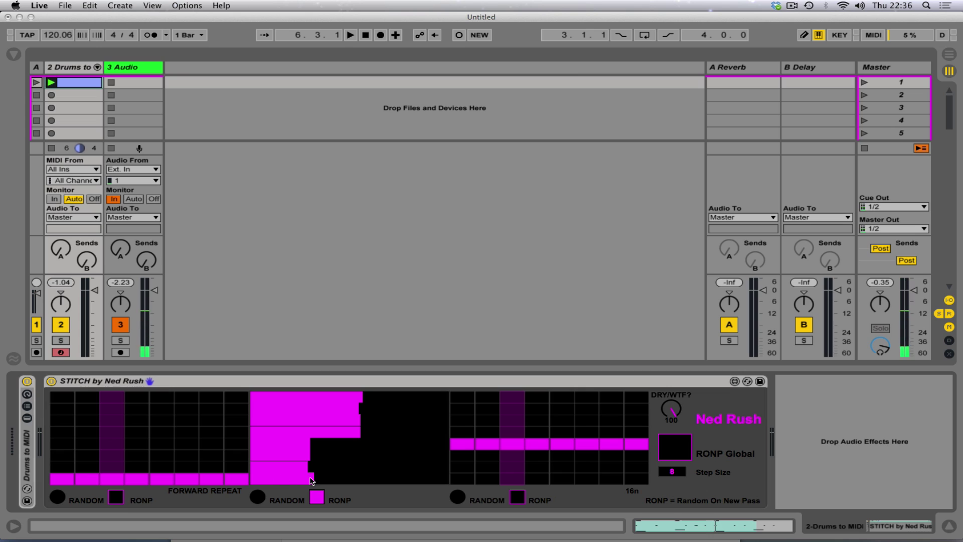
{"action": "mouse_move", "coordinate": [295, 483]}
{"action": "left_mouse_down"}
{"action": "mouse_move", "coordinate": [415, 470]}
{"action": "mouse_move", "coordinate": [329, 476]}
{"action": "mouse_move", "coordinate": [420, 482]}
{"action": "mouse_move", "coordinate": [396, 483]}
{"action": "left_mouse_up"}
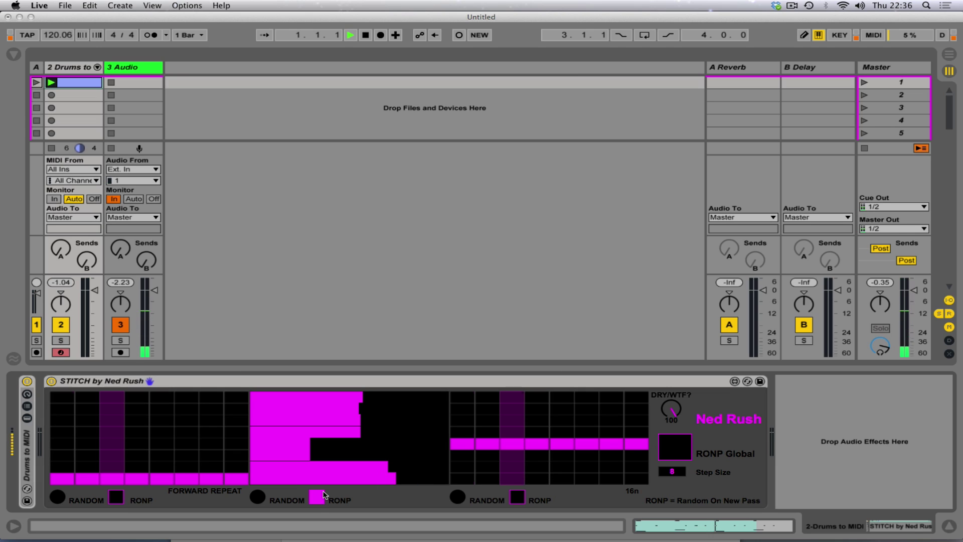
{"action": "key", "text": "space"}
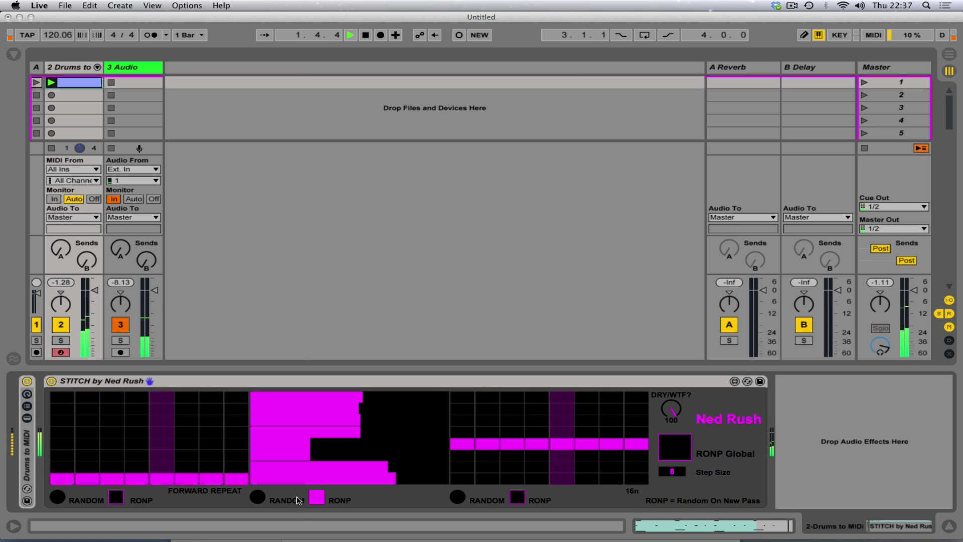
Re-randomize the middle sequencer, set Step Size to 1, and change the third sequencer's rate to 2n
{"action": "left_click", "coordinate": [297, 500]}
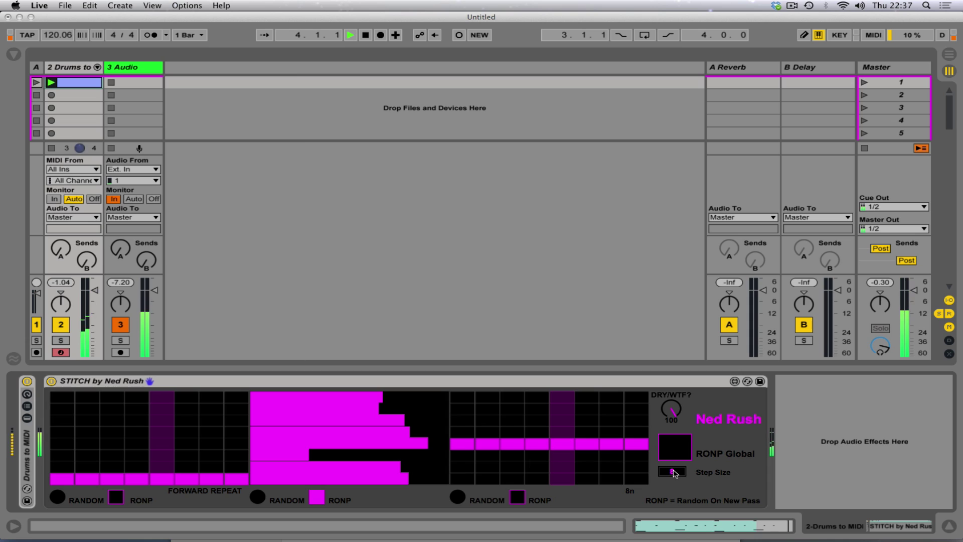
{"action": "left_click_drag", "start_coordinate": [676, 473], "coordinate": [598, 457]}
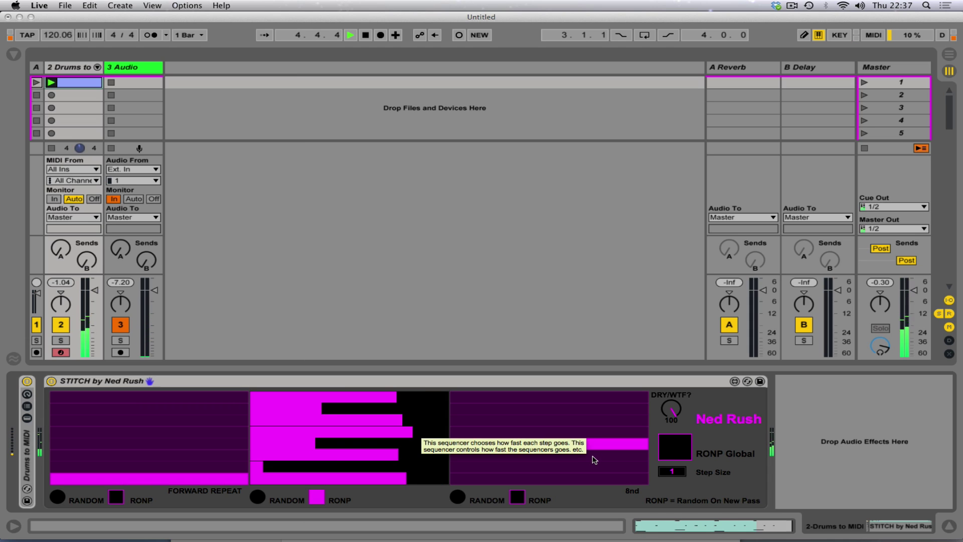
{"action": "left_click", "coordinate": [542, 434]}
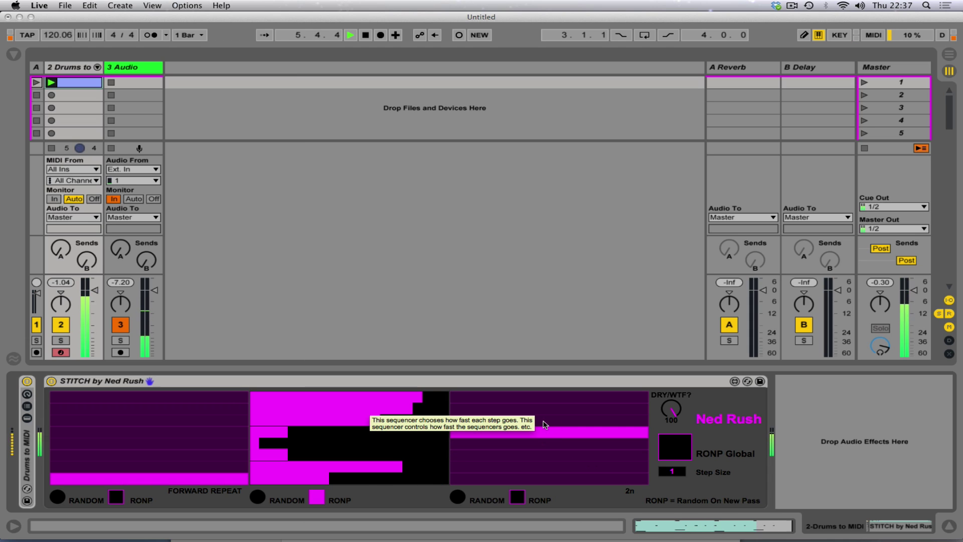
{"action": "left_click", "coordinate": [544, 423]}
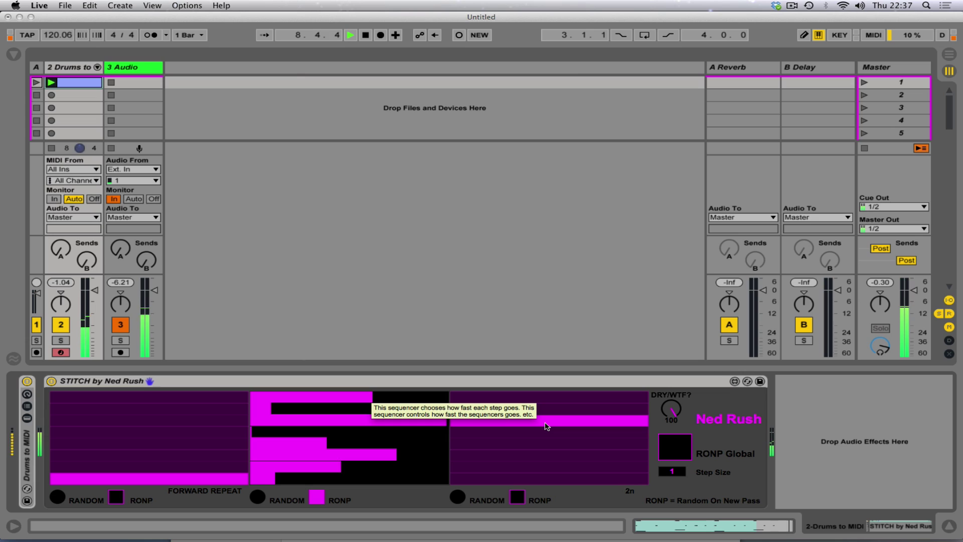
Stop playback, turn off middle RONP, draw new first and third patterns, and set Step Size to 8
{"action": "key", "text": "space"}
{"action": "left_click", "coordinate": [317, 496]}
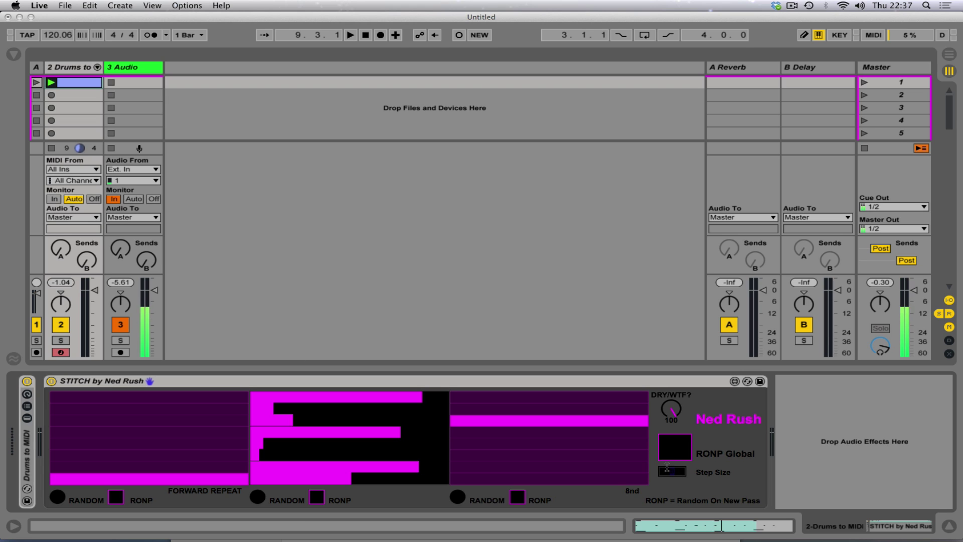
{"action": "mouse_move", "coordinate": [673, 472]}
{"action": "left_mouse_down"}
{"action": "mouse_move", "coordinate": [677, 480]}
{"action": "mouse_move", "coordinate": [673, 464]}
{"action": "left_mouse_up"}
{"action": "mouse_move", "coordinate": [597, 454]}
{"action": "left_mouse_down"}
{"action": "mouse_move", "coordinate": [501, 421]}
{"action": "mouse_move", "coordinate": [637, 419]}
{"action": "left_mouse_up"}
{"action": "mouse_move", "coordinate": [236, 442]}
{"action": "left_mouse_down"}
{"action": "mouse_move", "coordinate": [221, 455]}
{"action": "mouse_move", "coordinate": [186, 433]}
{"action": "left_mouse_up"}
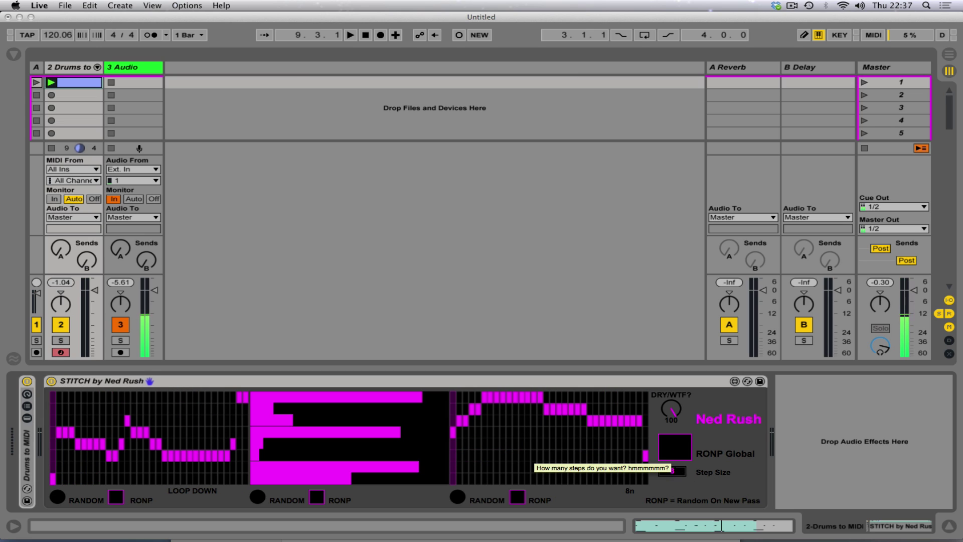
{"action": "left_click_drag", "start_coordinate": [678, 474], "coordinate": [678, 484]}
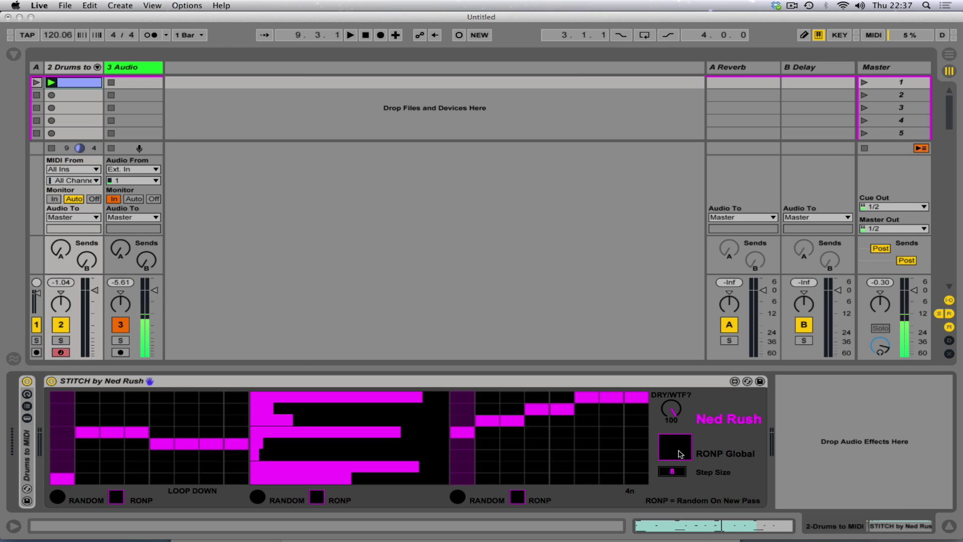
Enable RONP Global, play the drums with Step Size at 2, then stop and select STITCH
{"action": "left_click", "coordinate": [674, 447]}
{"action": "key", "text": "space"}
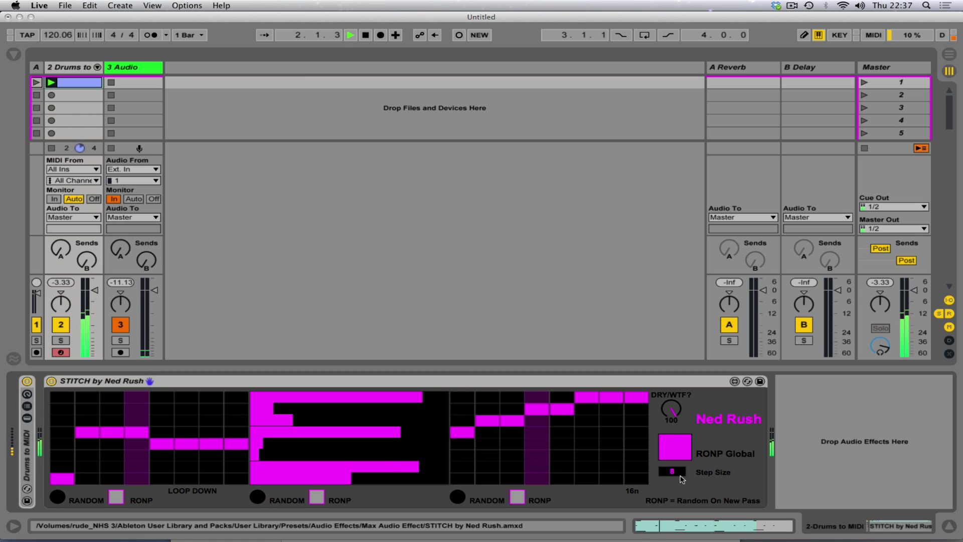
{"action": "left_click_drag", "start_coordinate": [672, 471], "coordinate": [673, 489]}
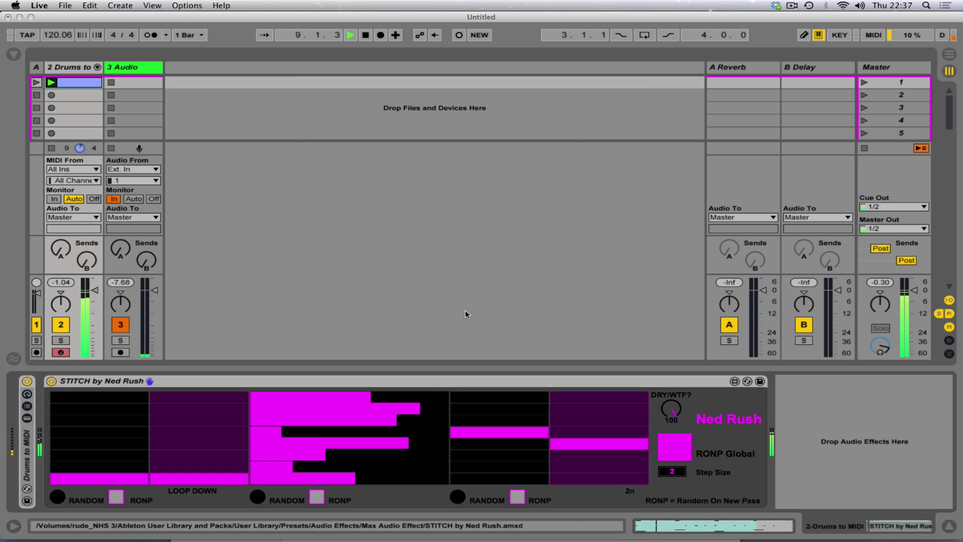
{"action": "key", "text": "space"}
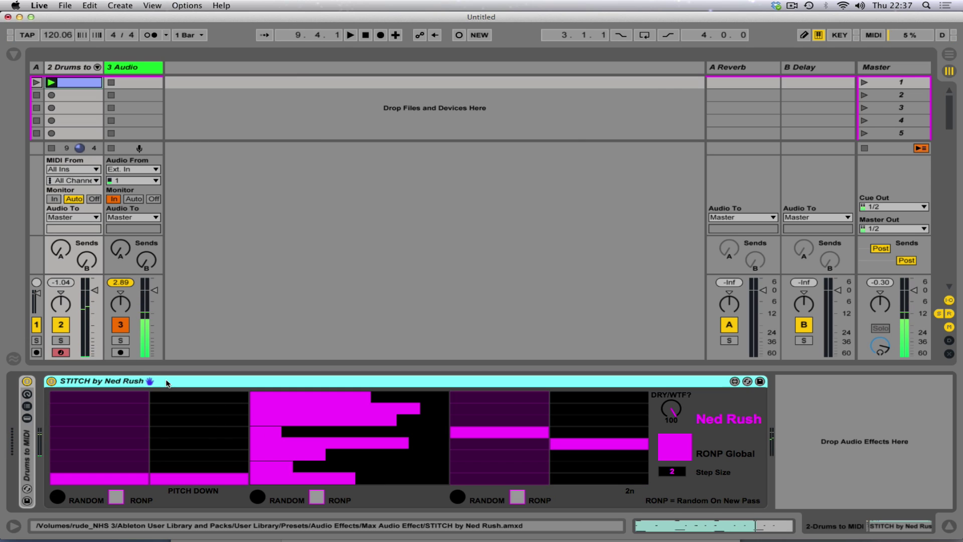
{"action": "left_click", "coordinate": [179, 380]}
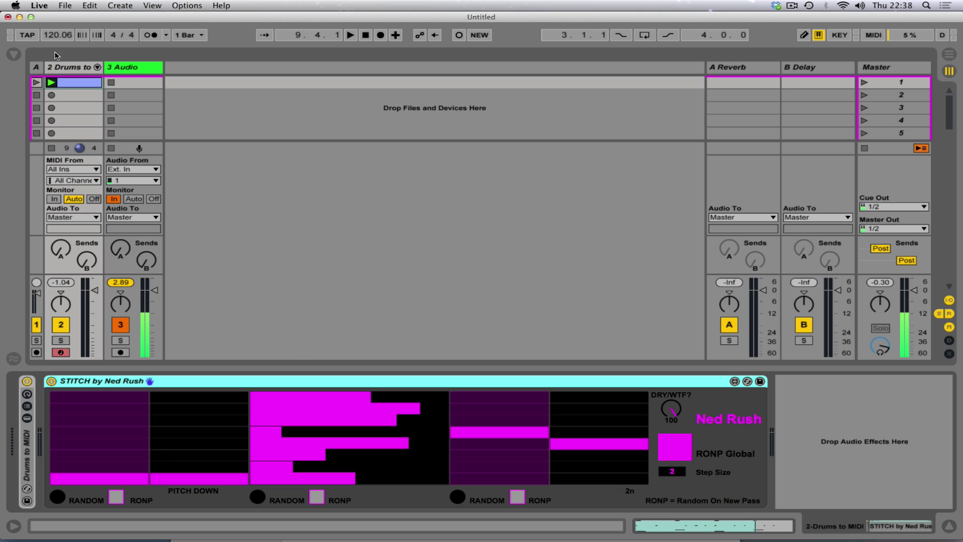
Widen the first audio track, stop track 2's drum clip, and launch the 06 Billie Jean clip
{"action": "left_click", "coordinate": [39, 71]}
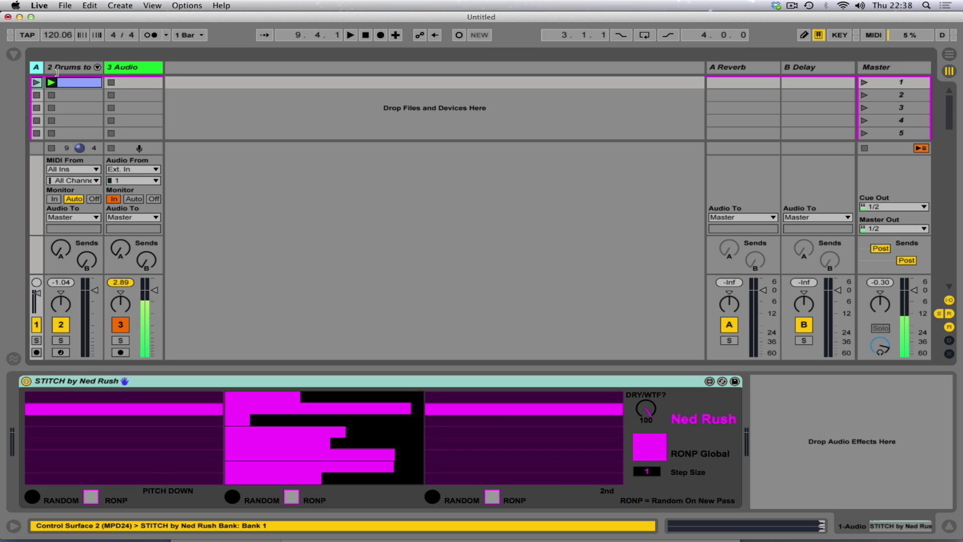
{"action": "left_click_drag", "start_coordinate": [44, 71], "coordinate": [109, 75]}
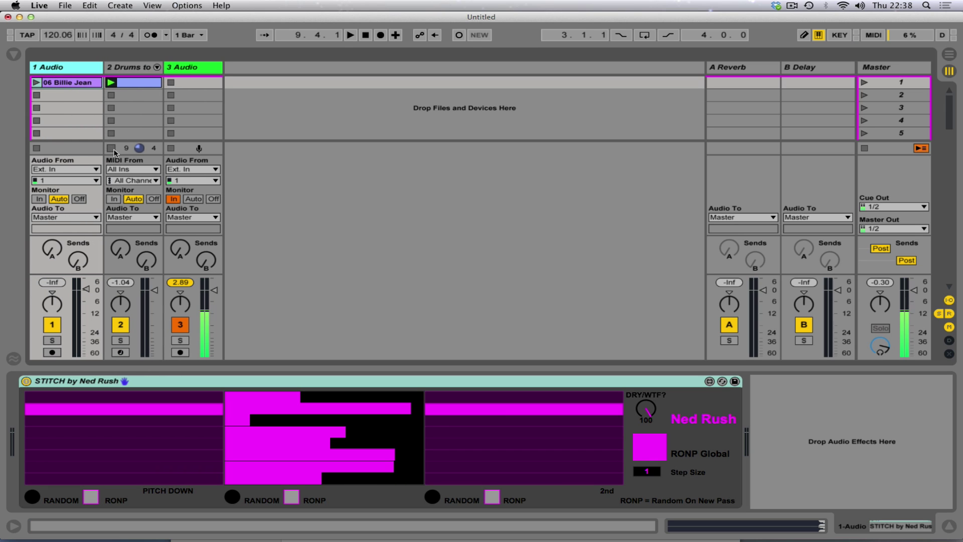
{"action": "left_click", "coordinate": [111, 148]}
{"action": "left_click", "coordinate": [58, 86]}
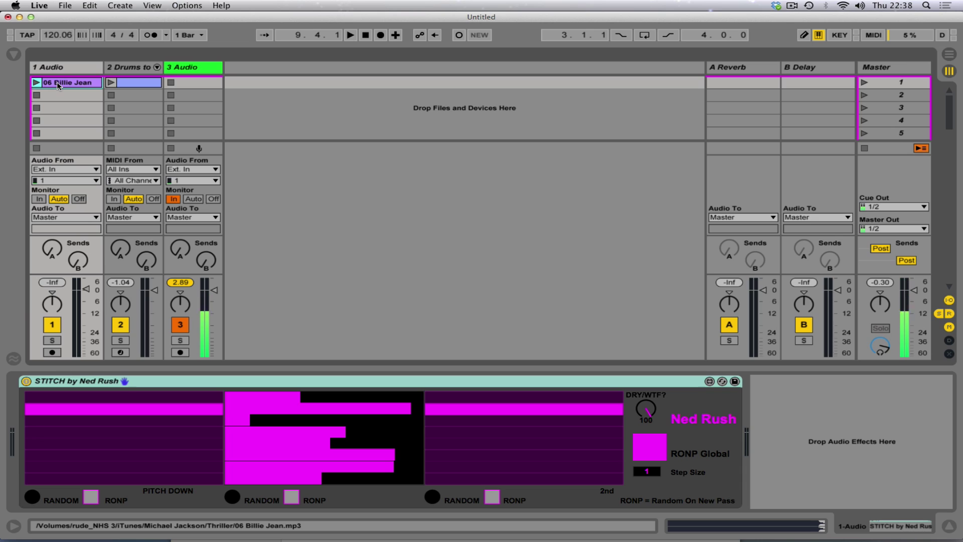
{"action": "key", "text": "Return"}
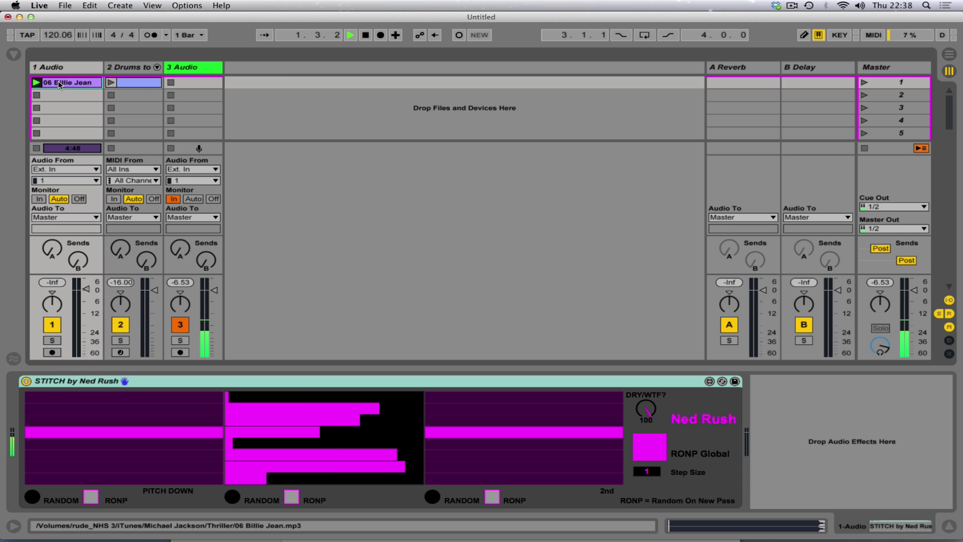
Raise the Billie Jean track volume to 1.38, set Step Size to 2, and toggle RONP Global
{"action": "left_click_drag", "start_coordinate": [86, 351], "coordinate": [93, 305]}
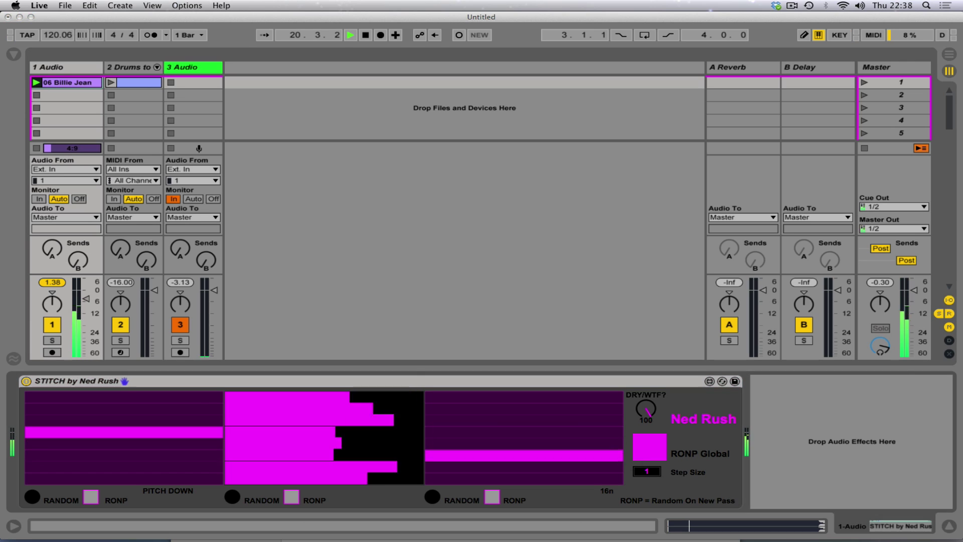
{"action": "left_click_drag", "start_coordinate": [651, 475], "coordinate": [651, 472]}
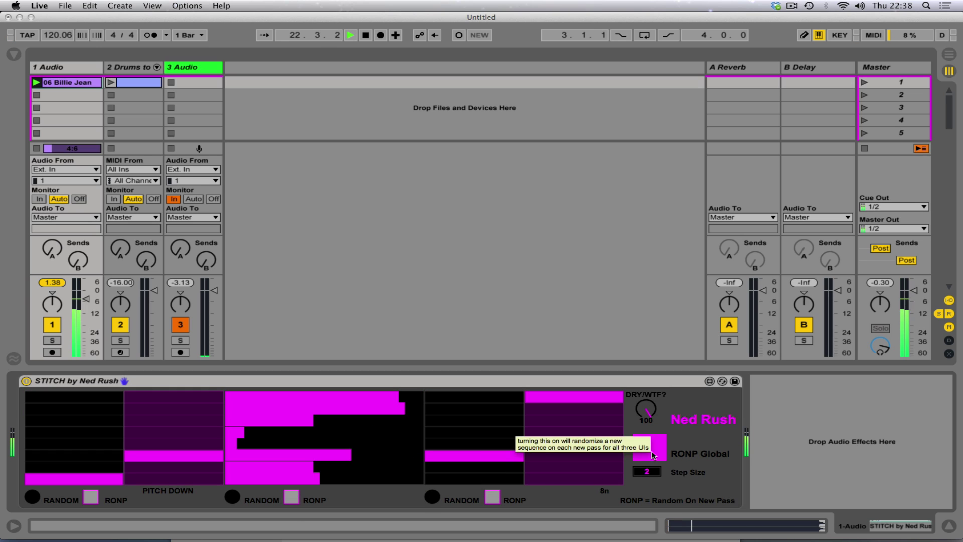
{"action": "left_click", "coordinate": [650, 449]}
Enable RONP on the first two sequencers, set the third sequencer's rate to 4n, and stop the clip
{"action": "left_click", "coordinate": [291, 497]}
{"action": "left_click", "coordinate": [89, 497]}
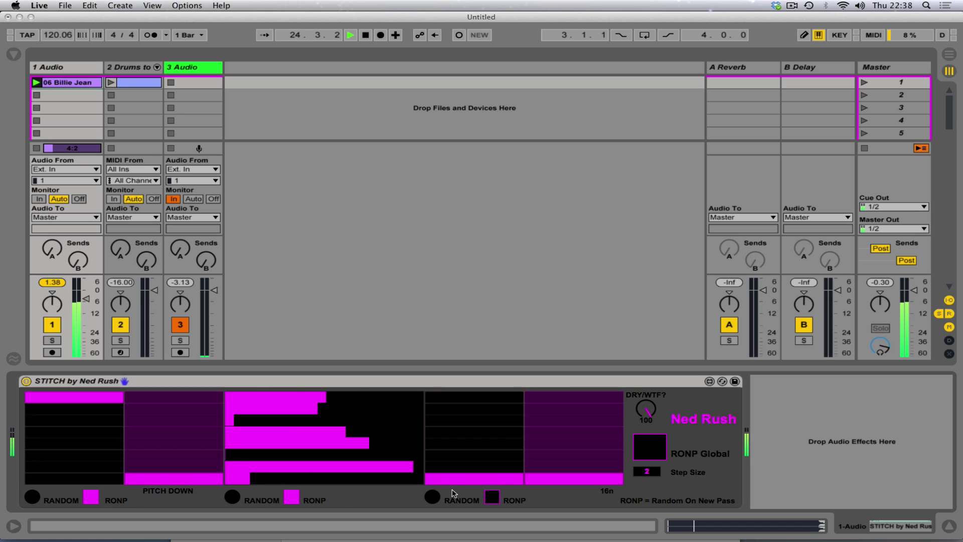
{"action": "left_click_drag", "start_coordinate": [467, 475], "coordinate": [531, 462]}
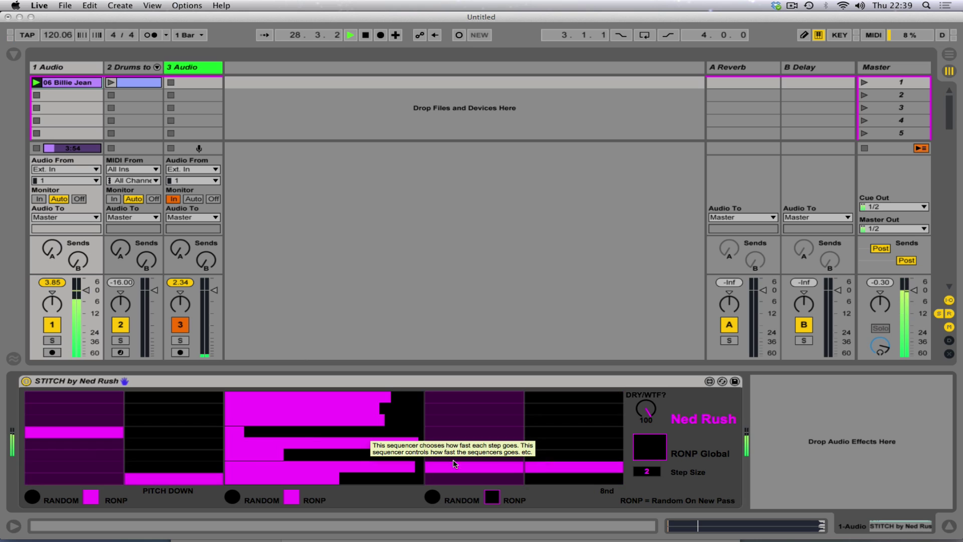
{"action": "left_click_drag", "start_coordinate": [496, 444], "coordinate": [555, 445]}
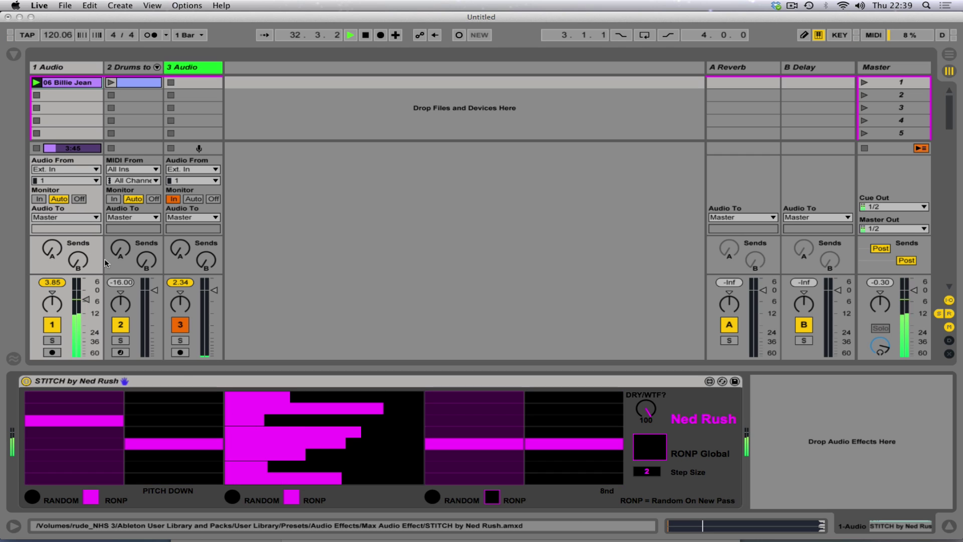
{"action": "left_click", "coordinate": [36, 150]}
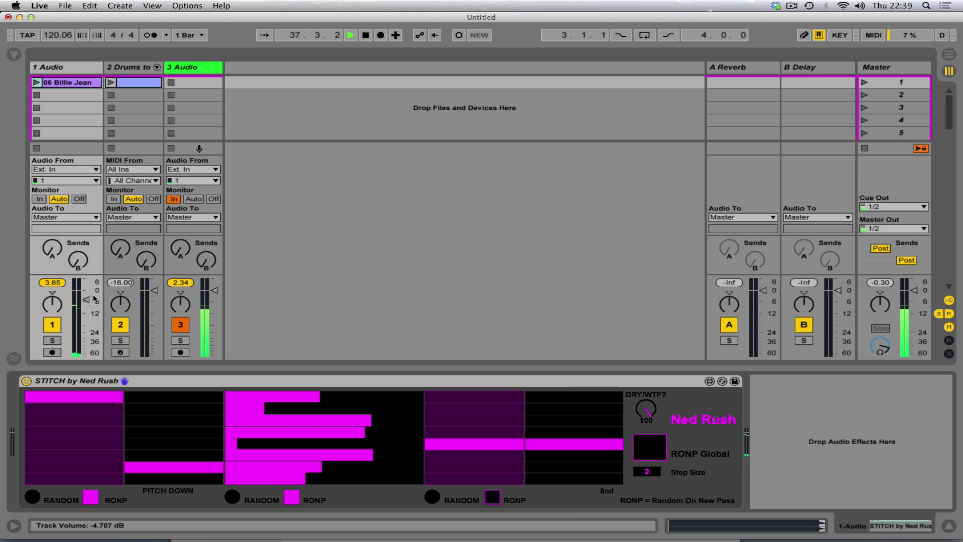
With the STITCH device selected, raise the 1 Audio track's volume to 0.0 dB
{"action": "left_click", "coordinate": [106, 384]}
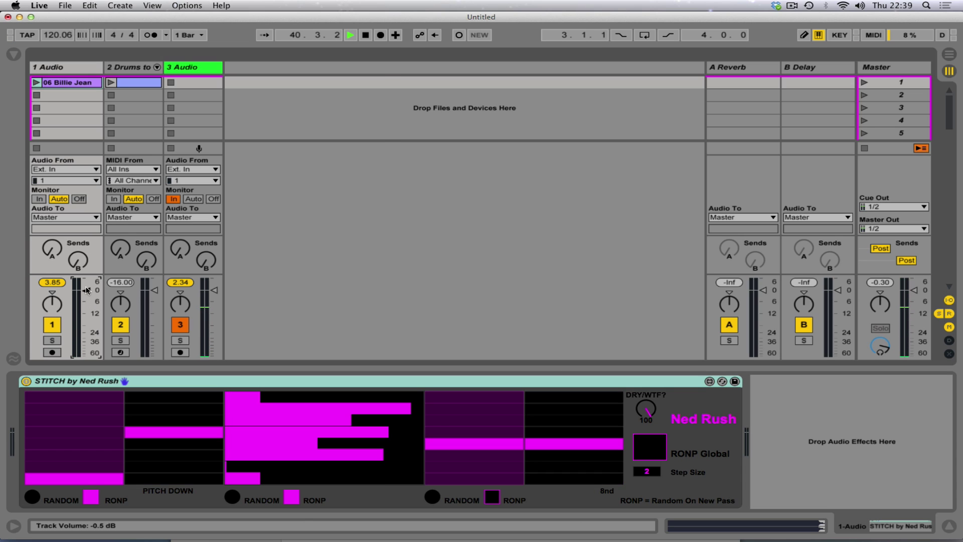
{"action": "left_click_drag", "start_coordinate": [88, 300], "coordinate": [88, 291]}
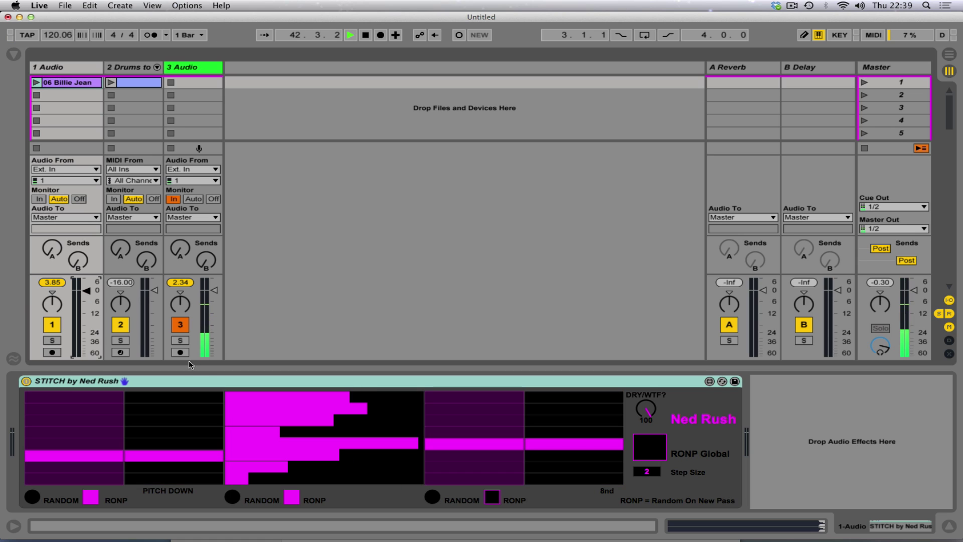
{"action": "left_click", "coordinate": [792, 6]}
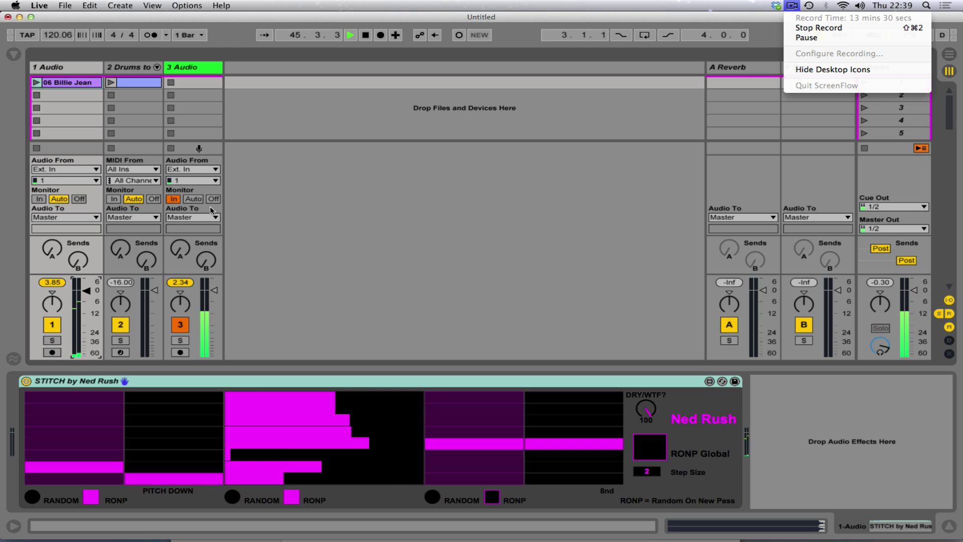
{"action": "left_click", "coordinate": [85, 293]}
{"action": "left_click_drag", "start_coordinate": [86, 294], "coordinate": [85, 290]}
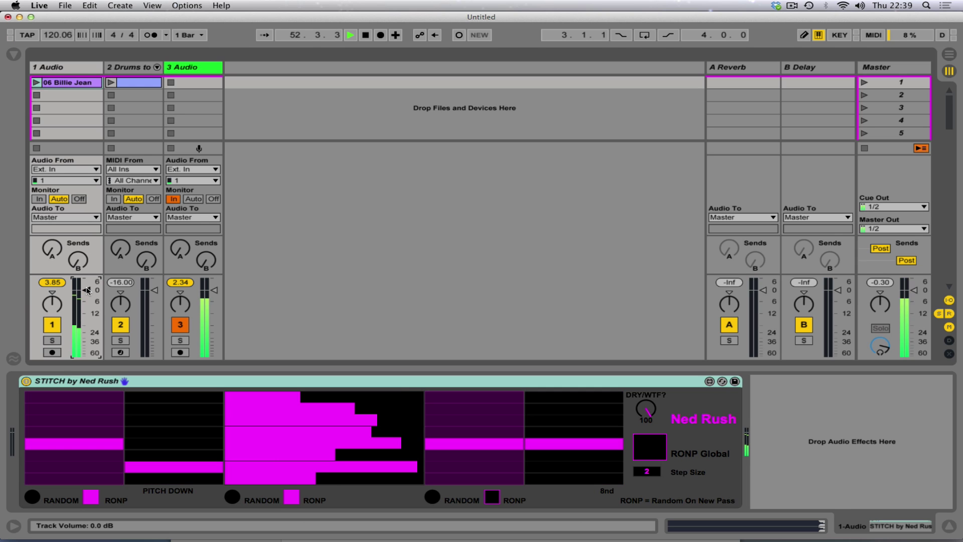
{"action": "left_click", "coordinate": [792, 5]}
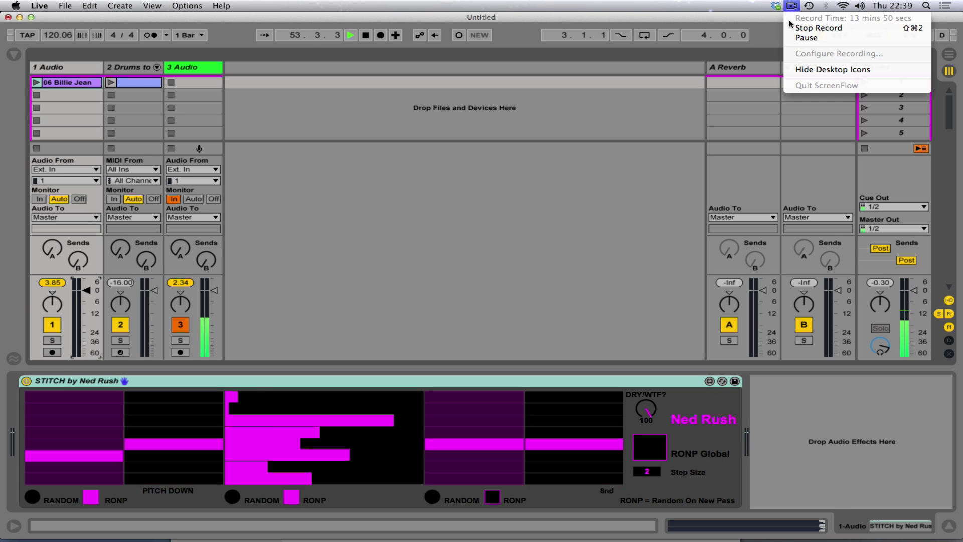